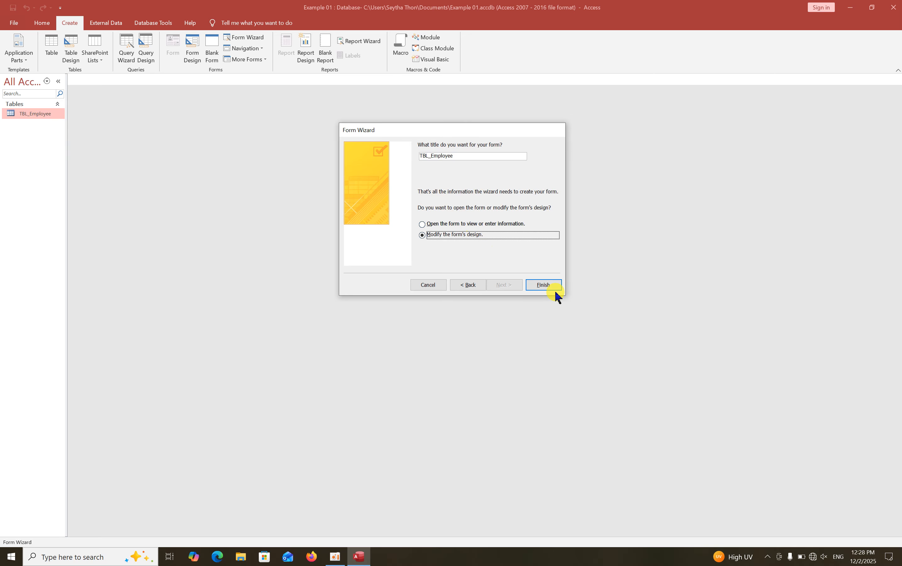
# Finish the TBL_Employee form for design modification, opening up its Form Footer and widening the form to about 9.17 inches
pyautogui.click(546, 286)
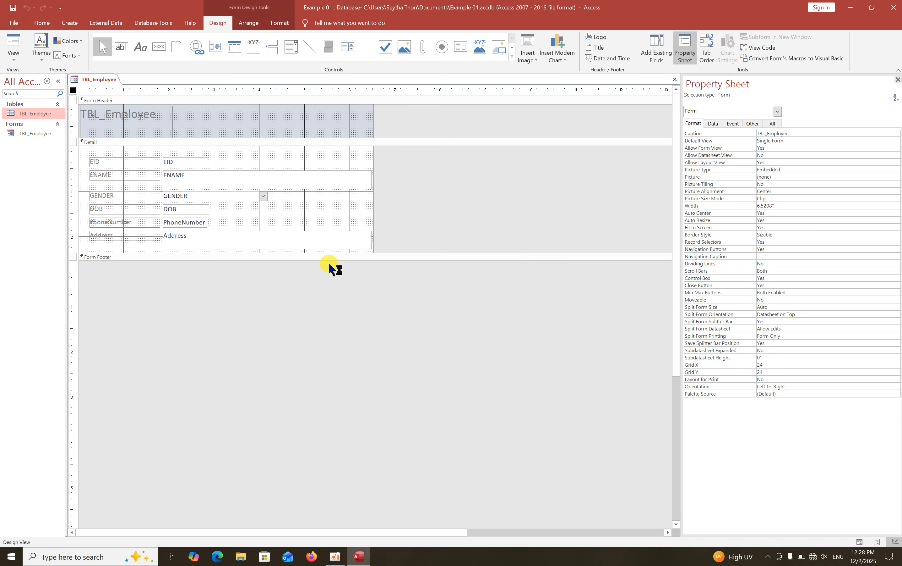
pyautogui.moveTo(329, 261); pyautogui.dragTo(329, 340)
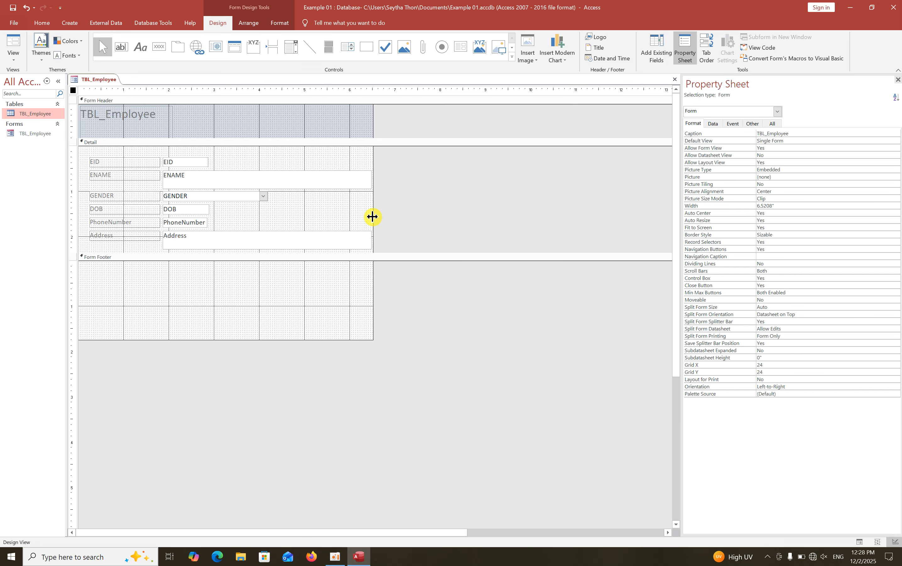
pyautogui.moveTo(372, 215); pyautogui.dragTo(493, 213)
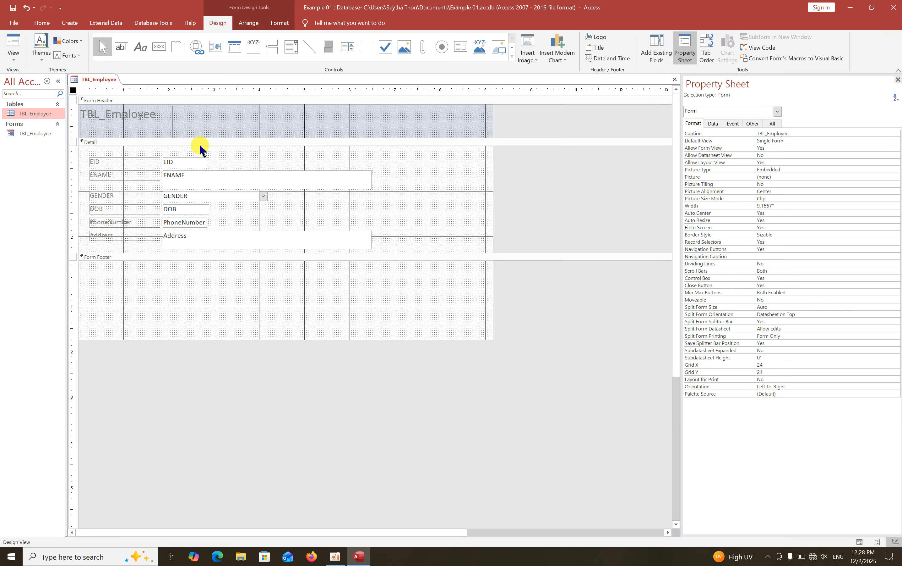
# Preview the widened form in Form View and return it to Design View
pyautogui.click(14, 47)
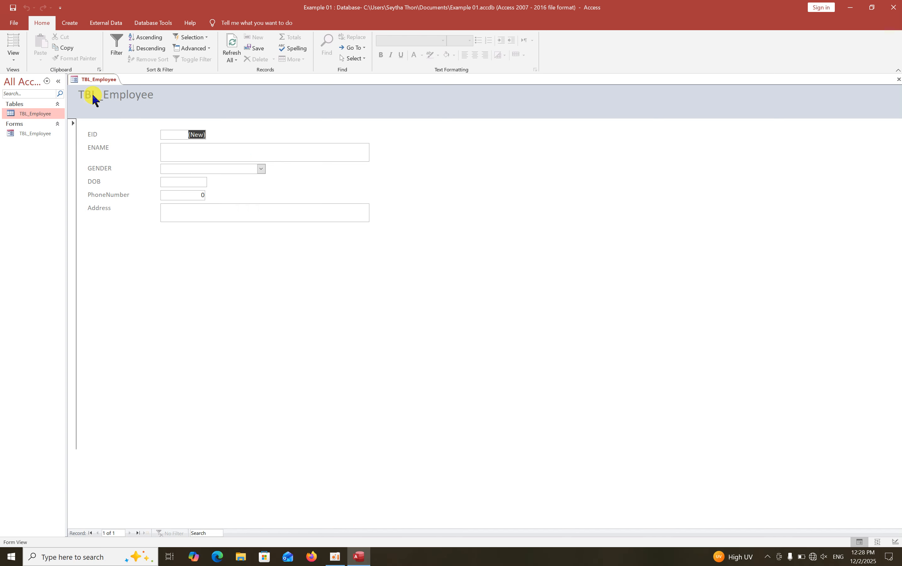
pyautogui.click(13, 44)
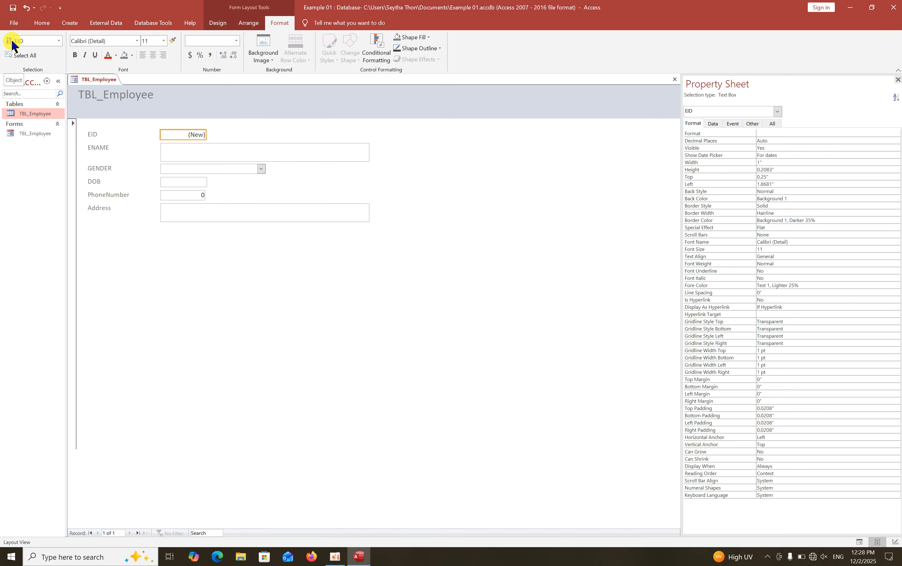
pyautogui.rightClick(327, 243)
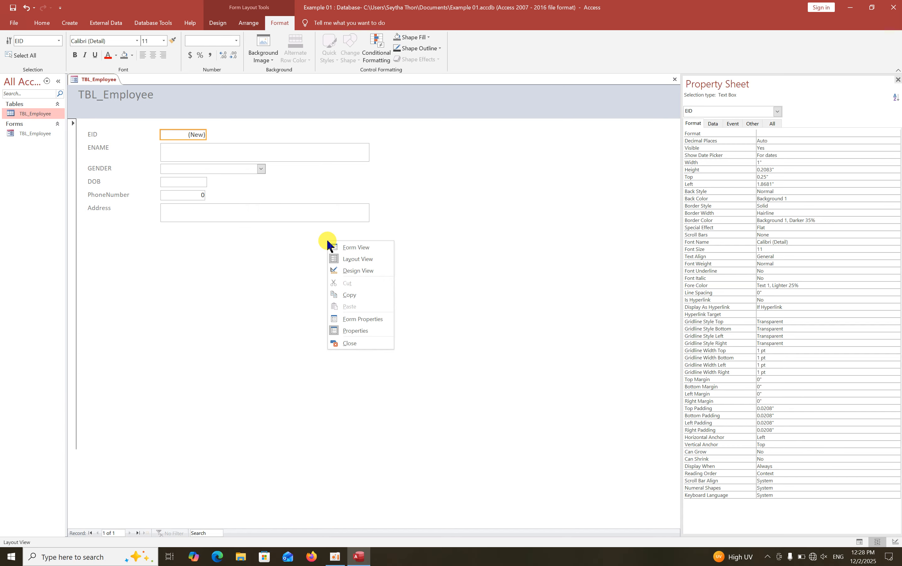
pyautogui.click(357, 271)
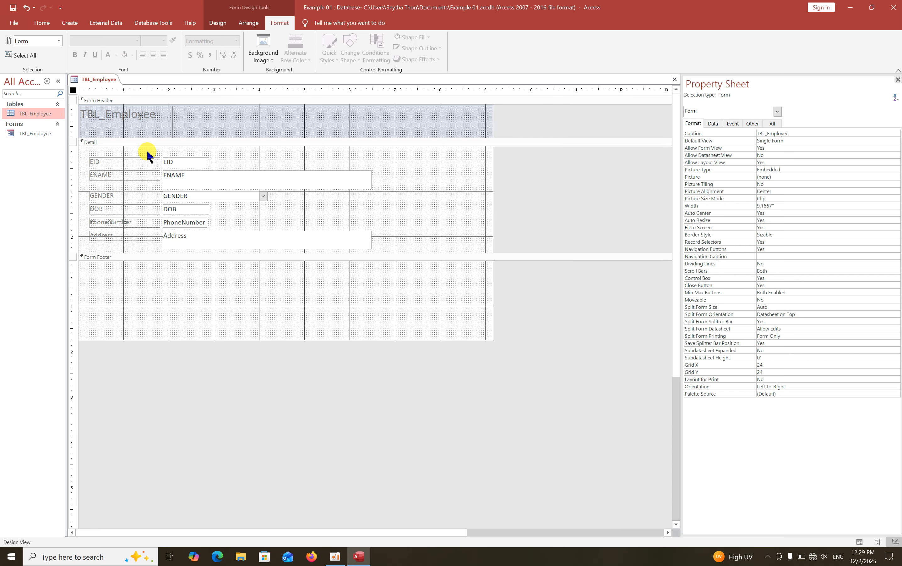
# Set the height of all Detail labels and fields to 0.4" and extend the Detail section to about 3.9 inches
pyautogui.moveTo(147, 153); pyautogui.dragTo(180, 266)
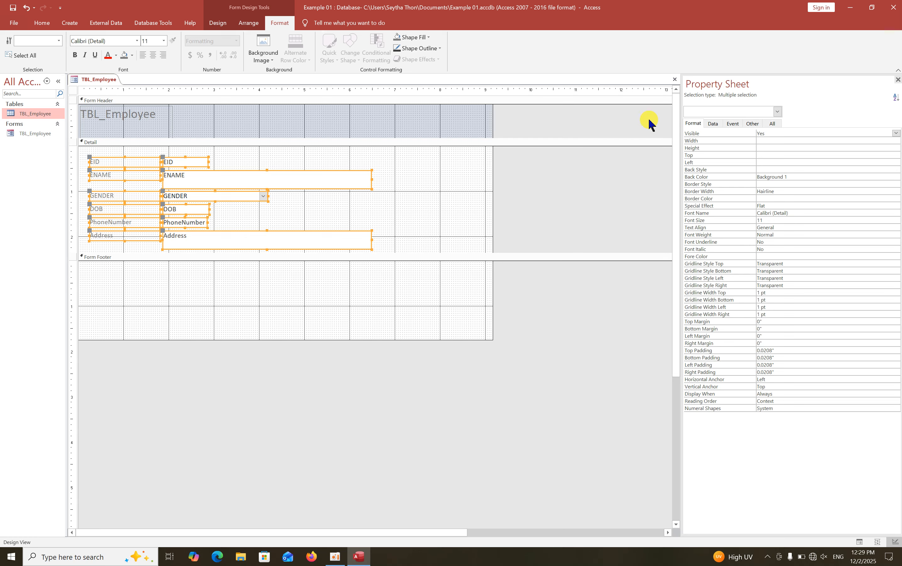
pyautogui.click(770, 149)
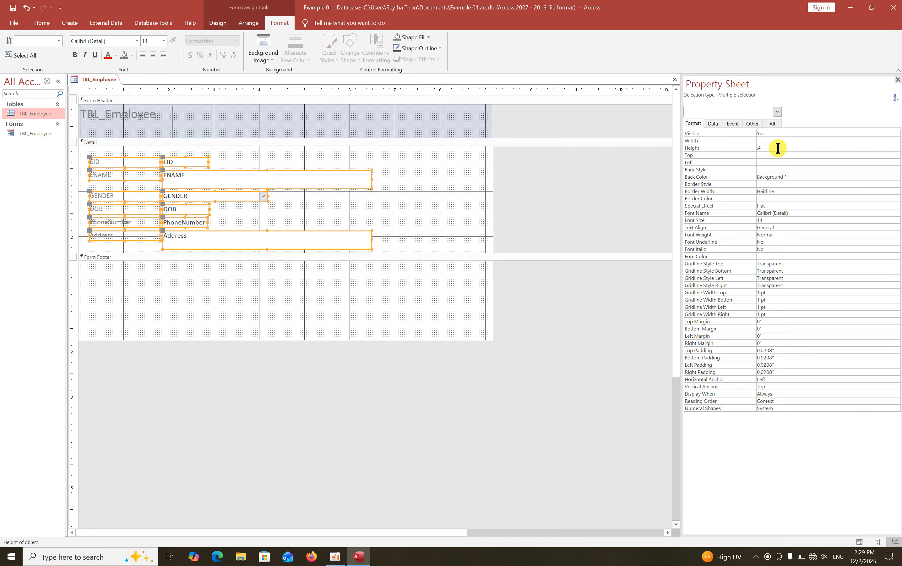
pyautogui.write('.4')
pyautogui.press('Return')
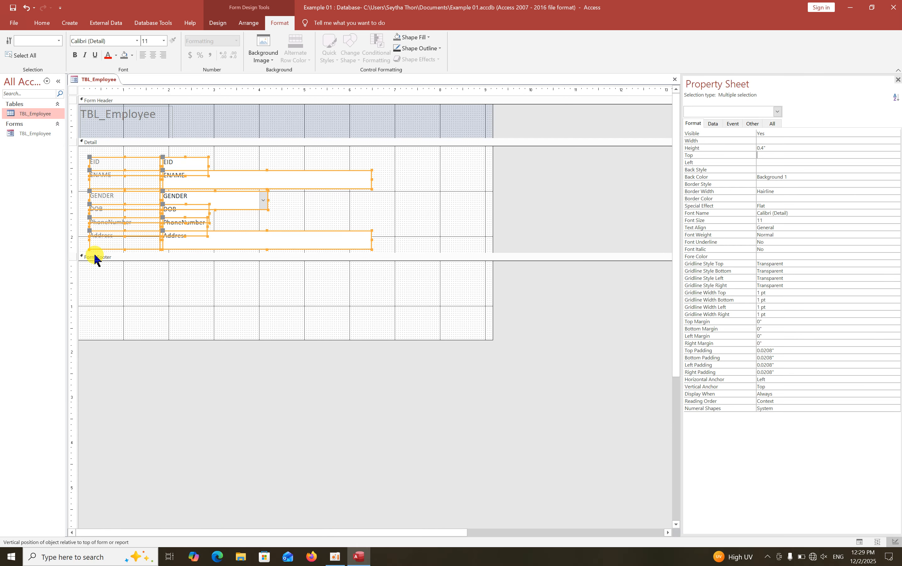
pyautogui.moveTo(81, 252); pyautogui.dragTo(74, 322)
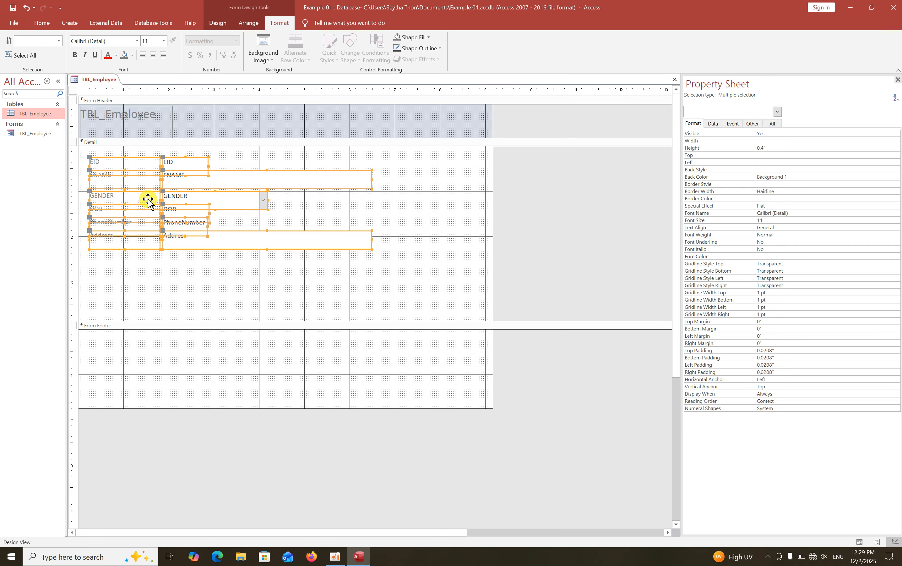
# Shift the rows below EID downward so that ENAME, GENDER and DOB are evenly spaced without overlapping
pyautogui.click(209, 155)
pyautogui.moveTo(235, 288); pyautogui.dragTo(130, 181)
pyautogui.moveTo(211, 187); pyautogui.dragTo(211, 195)
pyautogui.click(308, 208)
pyautogui.click(199, 224)
pyautogui.moveTo(210, 275); pyautogui.dragTo(186, 229)
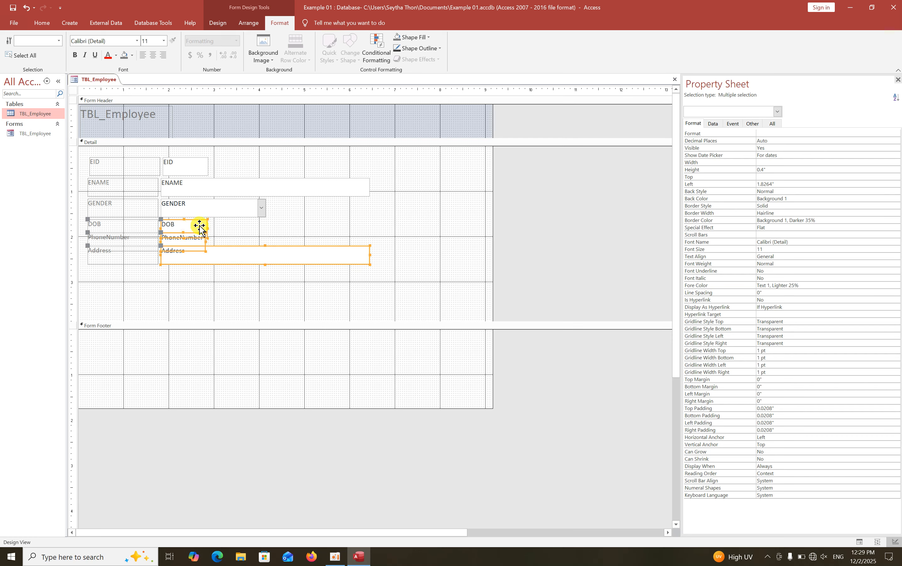
# Move the PhoneNumber and Address rows down together until PhoneNumber clears DOB, keeping them left-aligned with the rows above
pyautogui.moveTo(203, 284); pyautogui.dragTo(167, 251)
pyautogui.click(189, 275)
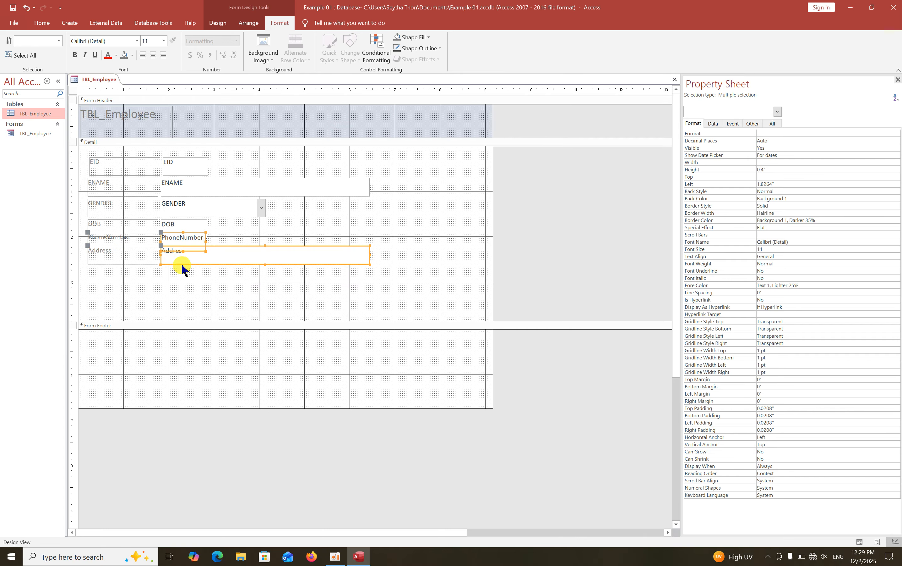
pyautogui.press('Down')
pyautogui.press('Down')
pyautogui.press('Down')
pyautogui.press('Down')
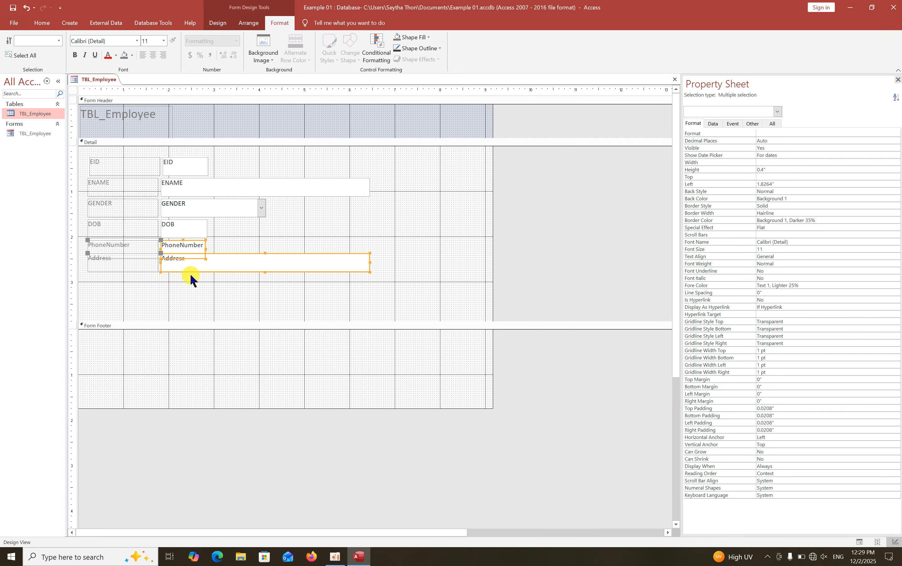
pyautogui.press('Right')
pyautogui.press('Down')
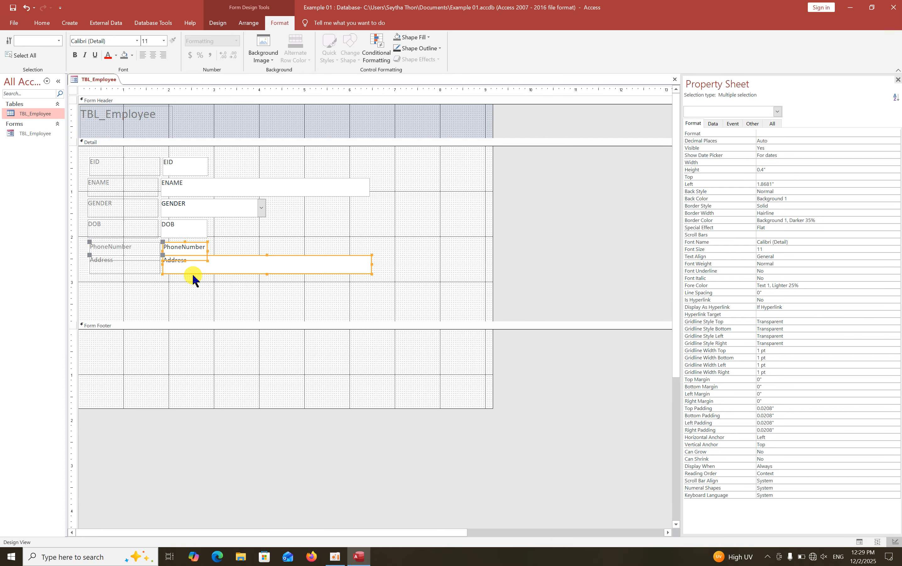
pyautogui.press('Left')
pyautogui.press('Up')
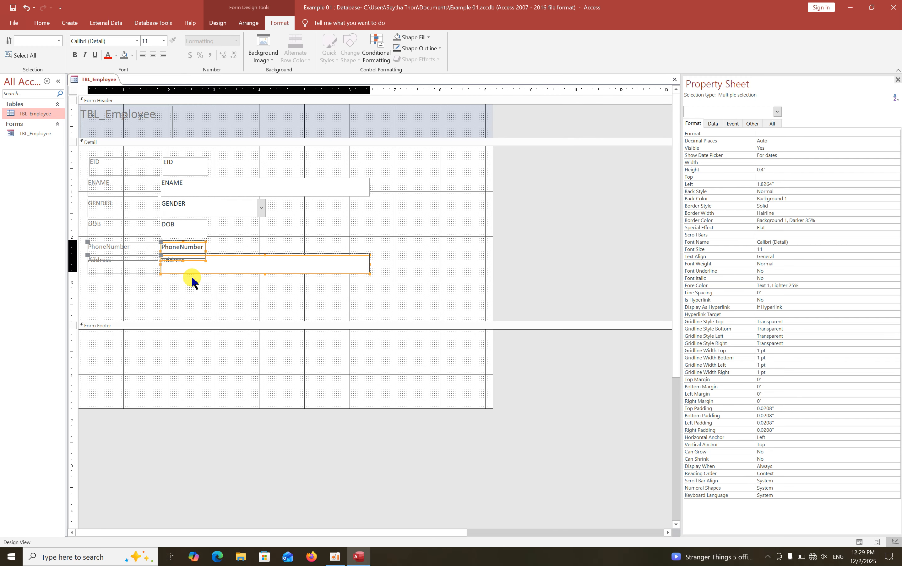
# Nudge the Address row down to sit just below PhoneNumber with the same spacing as the other rows
pyautogui.click(191, 278)
pyautogui.click(189, 267)
pyautogui.press('Down')
pyautogui.press('Down')
pyautogui.press('Down')
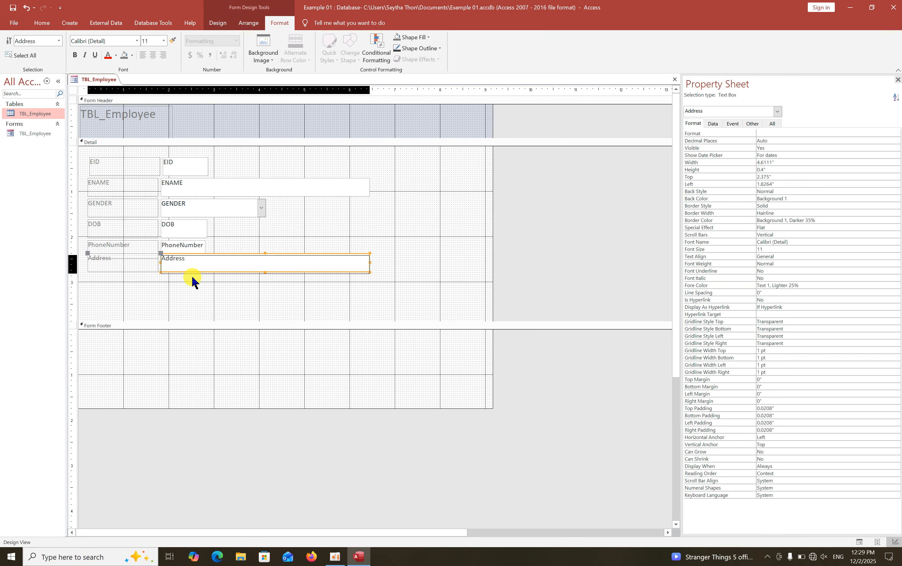
pyautogui.press('Down')
pyautogui.press('Down')
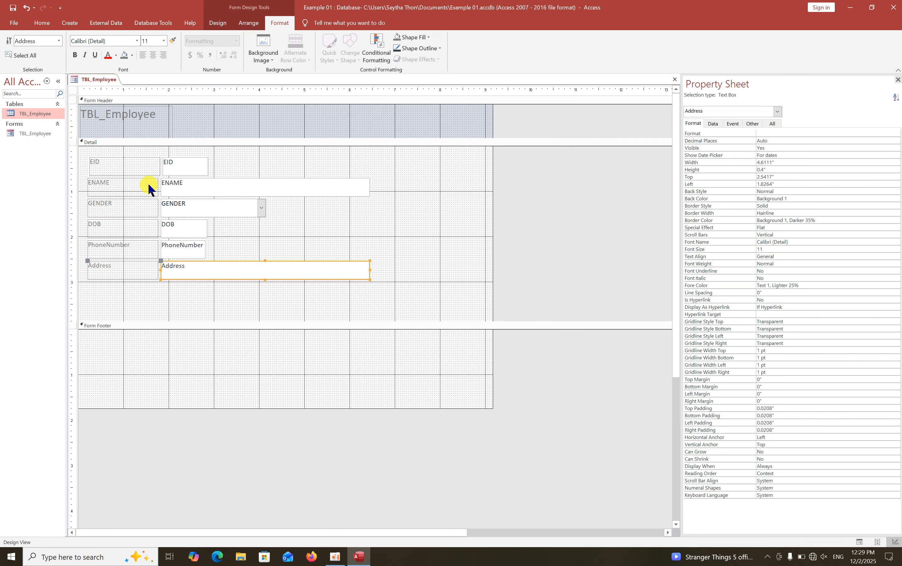
# Nudge the EID label and field left to align with the rows below, and clear the selection
pyautogui.click(188, 168)
pyautogui.press('Left')
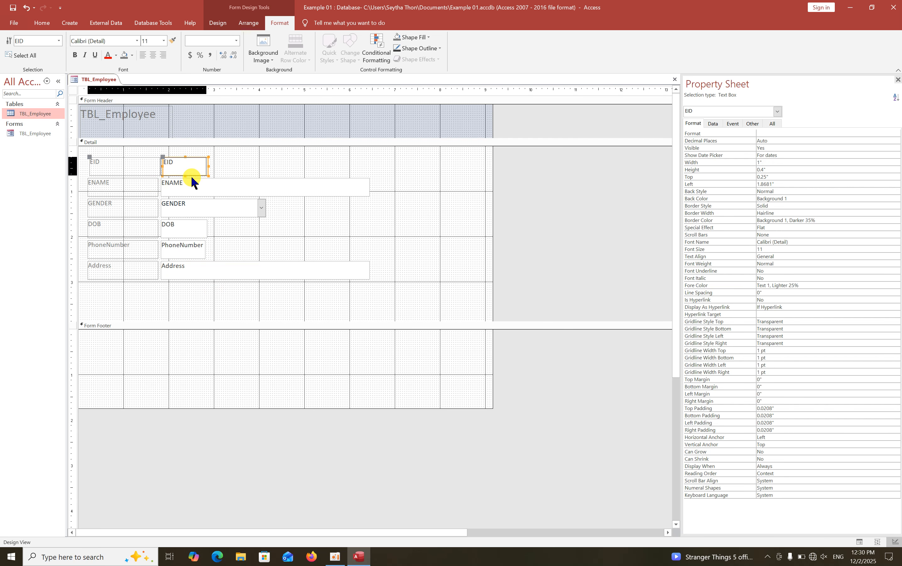
pyautogui.click(195, 304)
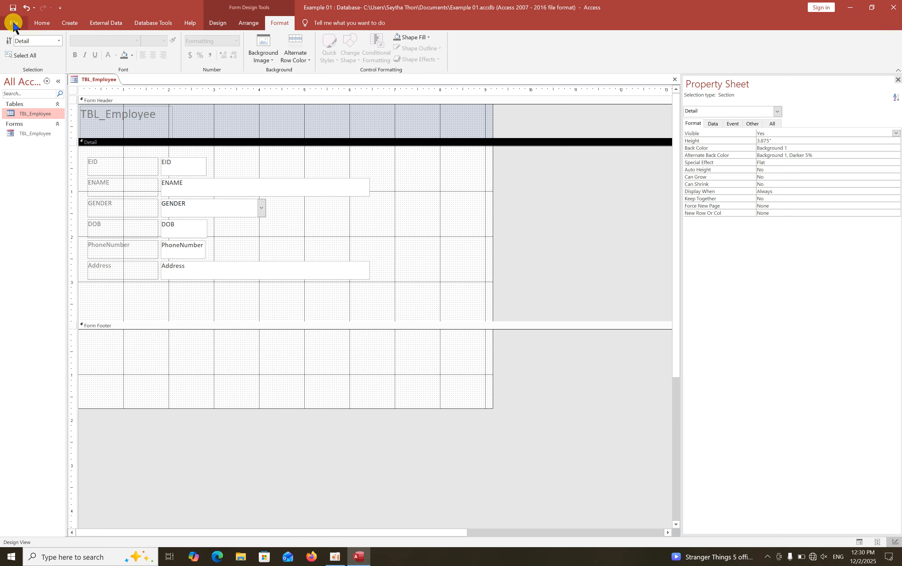
# Check the spacing of the field rows in Form View and return to Design View
pyautogui.click(41, 24)
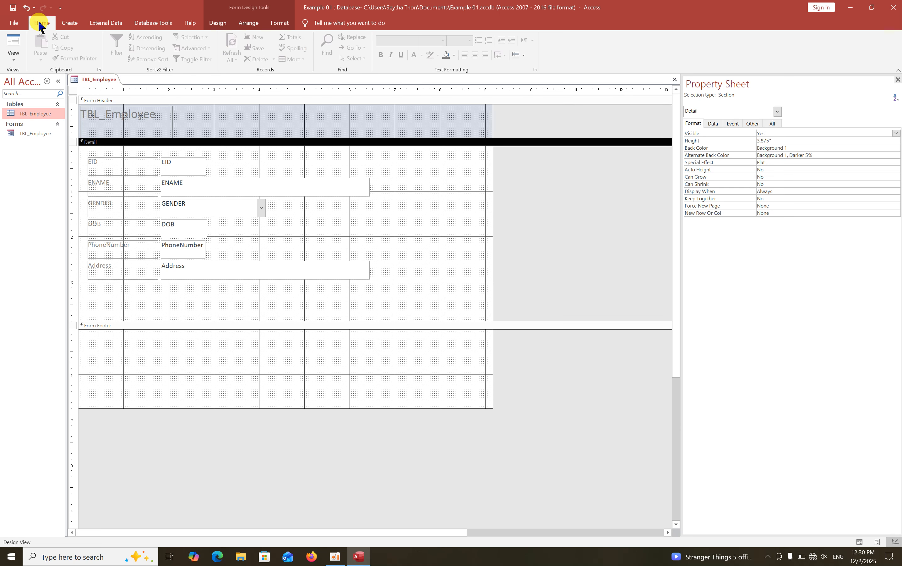
pyautogui.click(14, 46)
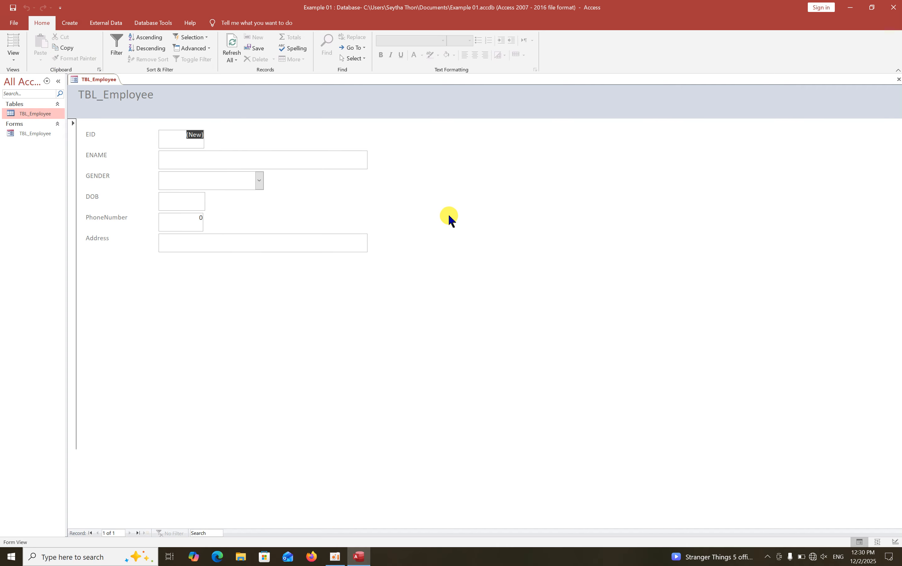
pyautogui.rightClick(459, 214)
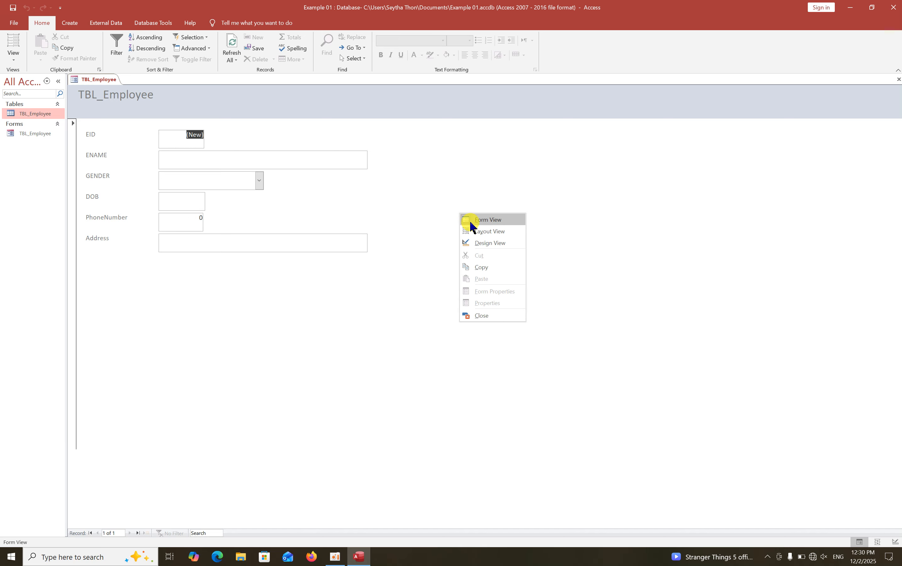
pyautogui.click(491, 244)
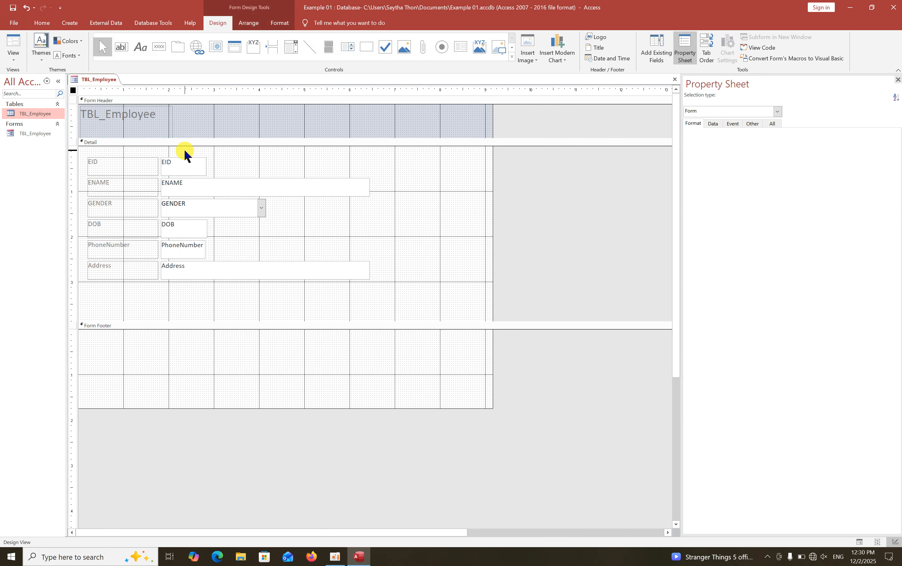
# Set the width of all six input fields, from EID to Address, to 4" and clear the selection
pyautogui.moveTo(184, 149); pyautogui.dragTo(197, 288)
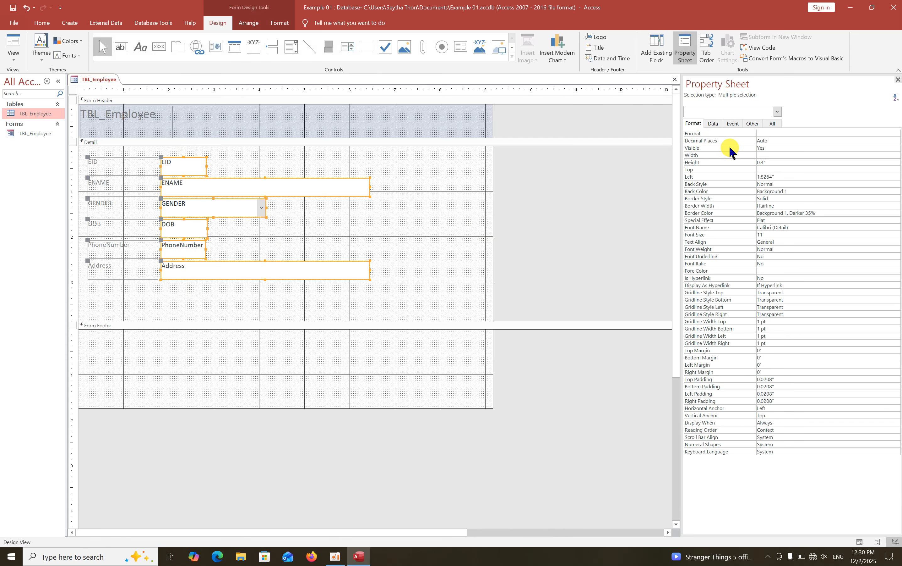
pyautogui.click(773, 155)
pyautogui.write('4')
pyautogui.press('Return')
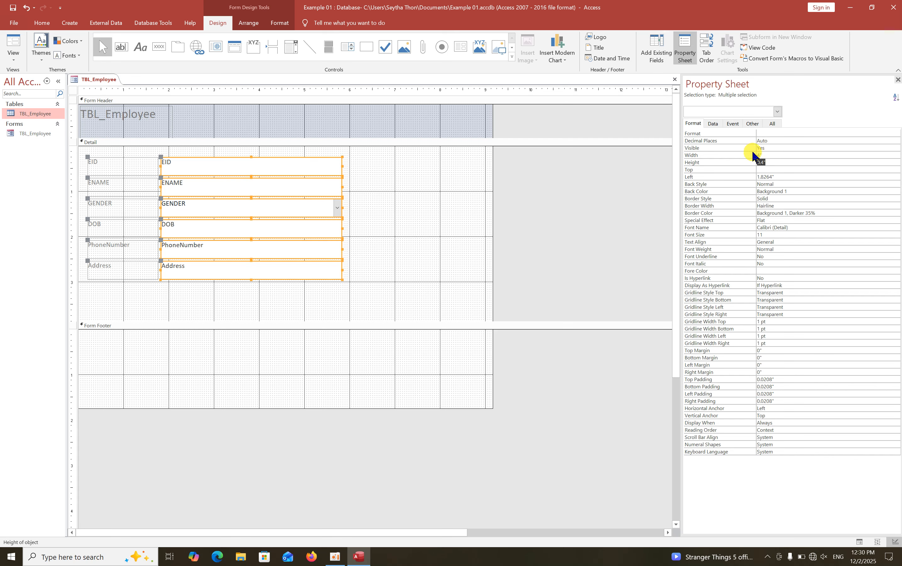
pyautogui.press('super+plus')
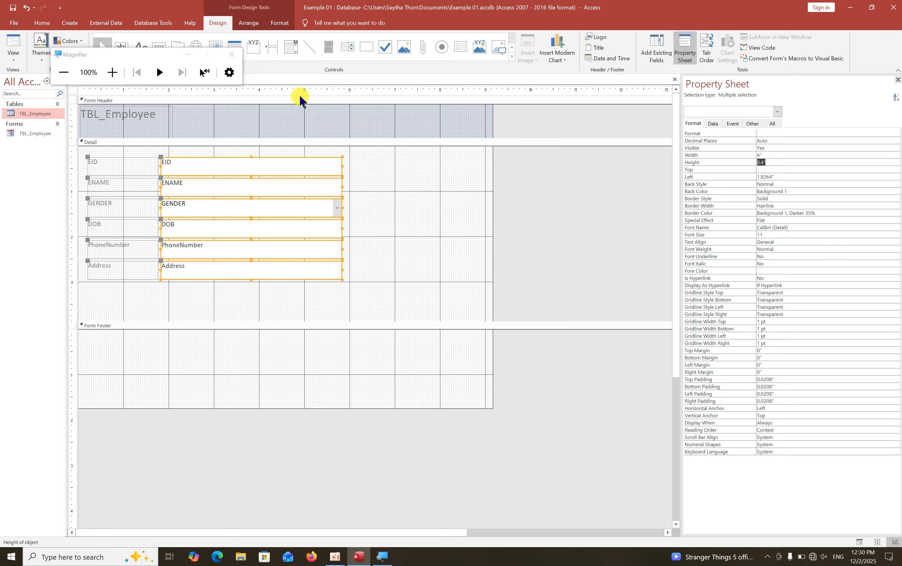
pyautogui.click(232, 55)
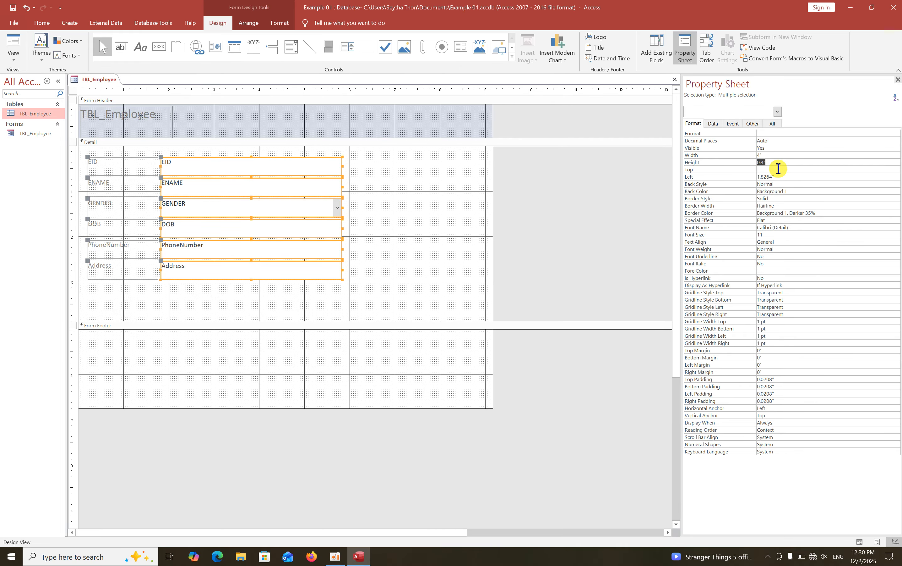
pyautogui.click(767, 154)
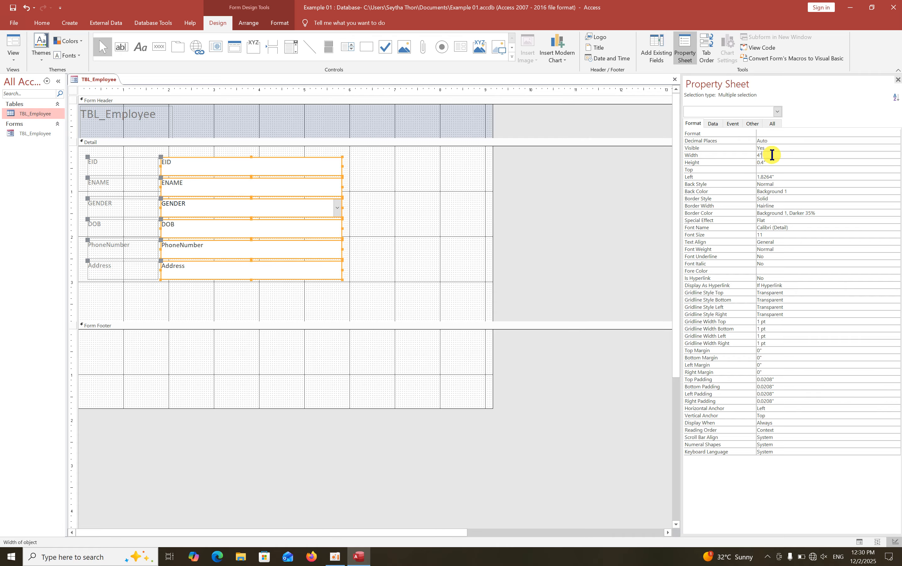
pyautogui.click(386, 236)
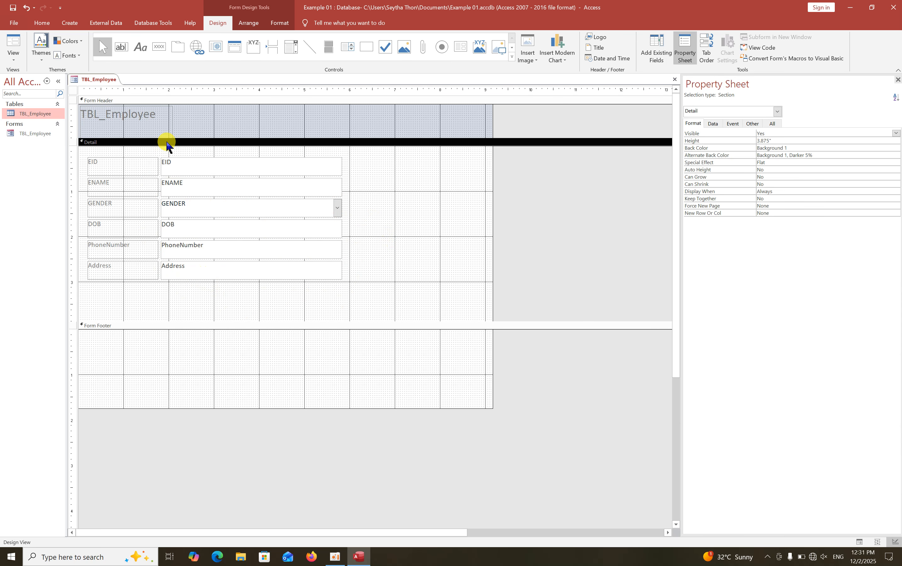
# Check the equal-width input fields in Form View and go back to Design View
pyautogui.click(13, 43)
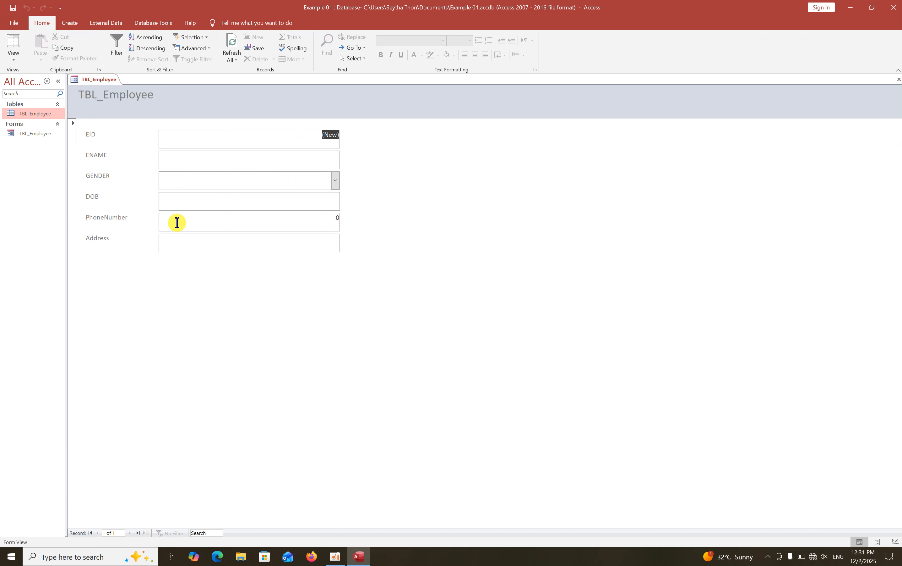
pyautogui.rightClick(409, 196)
pyautogui.click(435, 234)
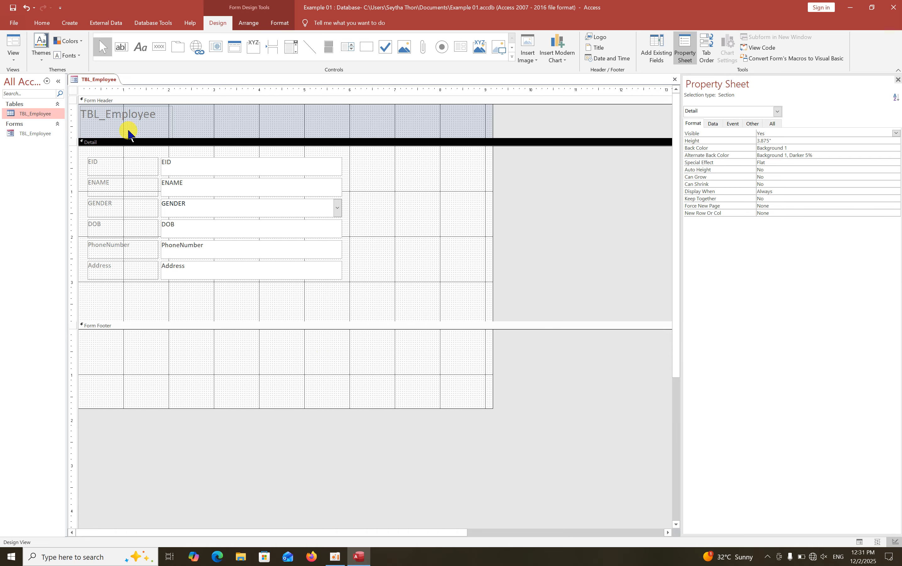
# Select the whole form, set its Pop Up property to Yes, and display its format properties
pyautogui.click(73, 90)
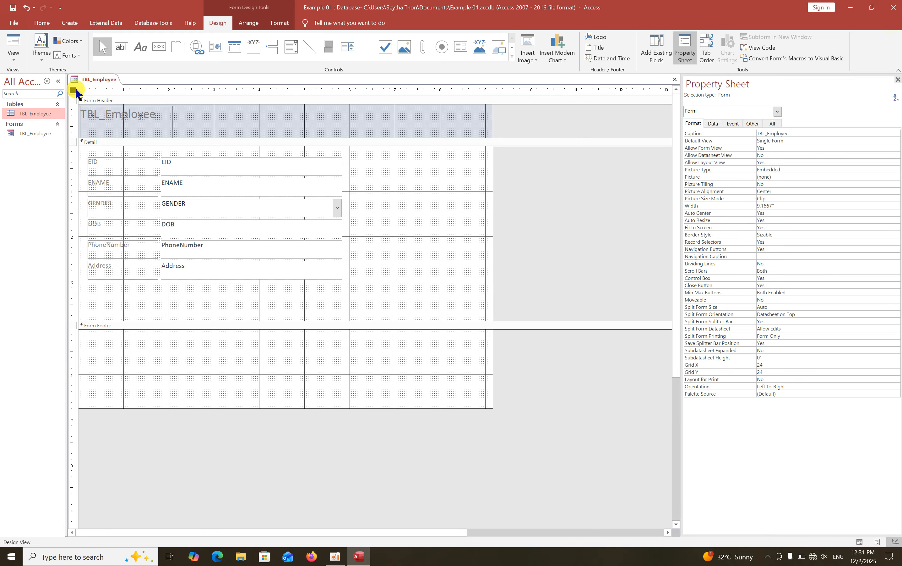
pyautogui.click(753, 123)
pyautogui.click(771, 132)
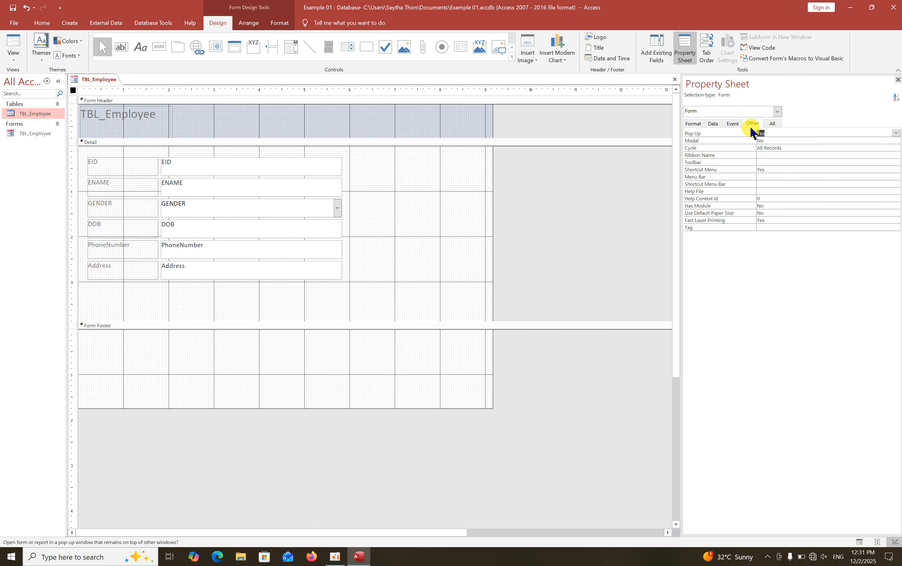
pyautogui.click(693, 123)
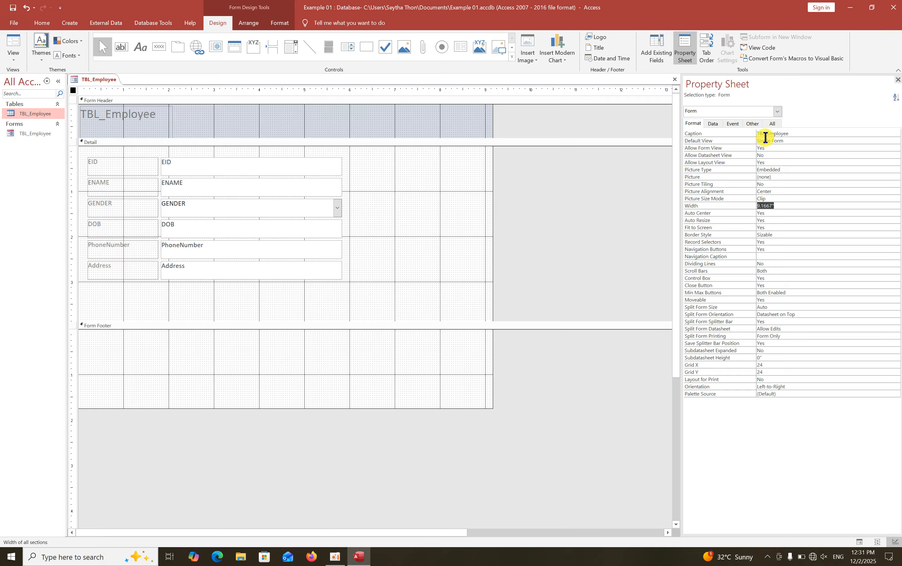
# Set the form's Default View to Split Form and its Split Form Orientation to Datasheet on Bottom
pyautogui.click(775, 139)
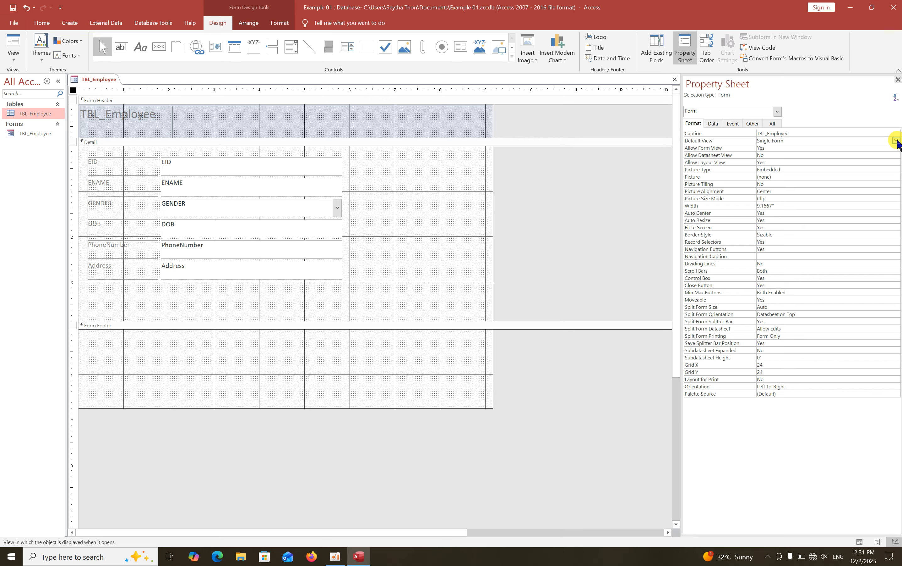
pyautogui.click(896, 140)
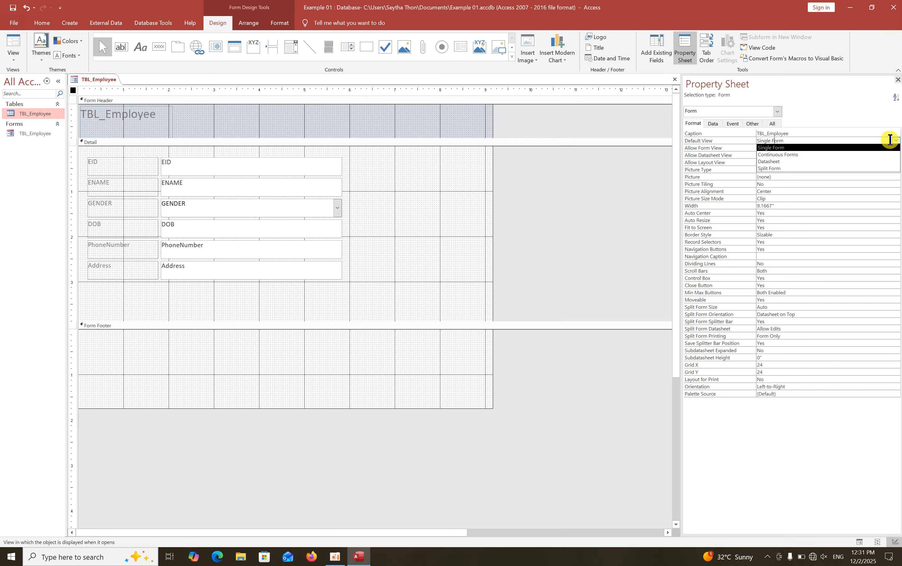
pyautogui.click(772, 169)
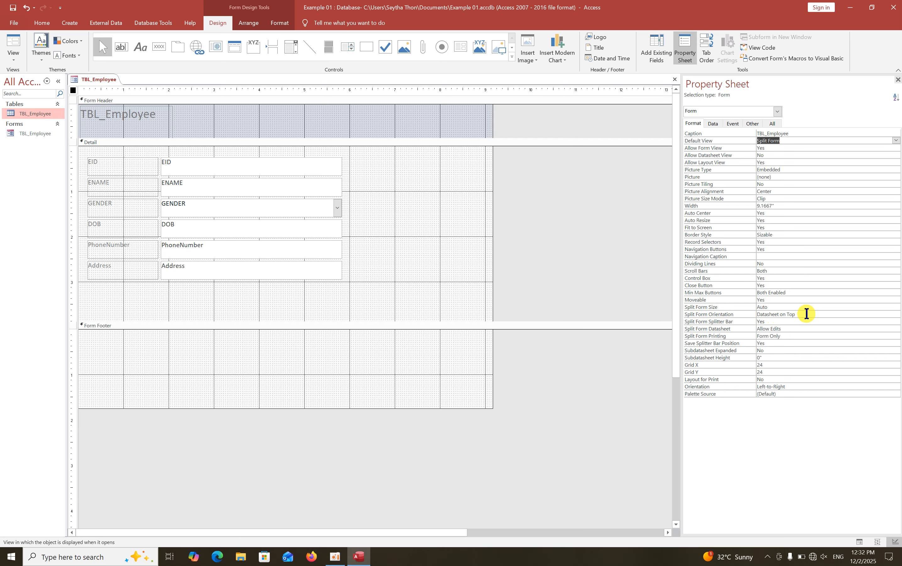
pyautogui.click(809, 314)
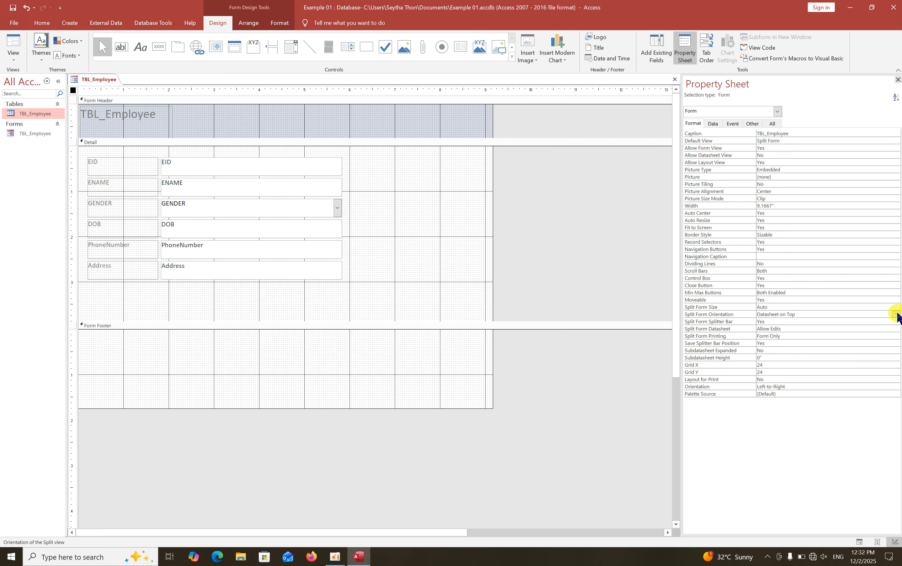
pyautogui.click(897, 314)
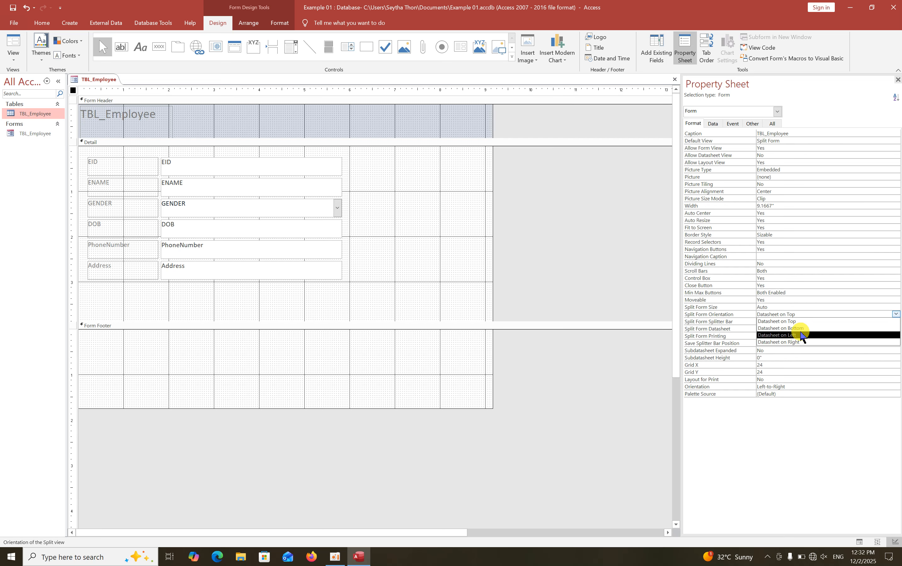
pyautogui.click(799, 328)
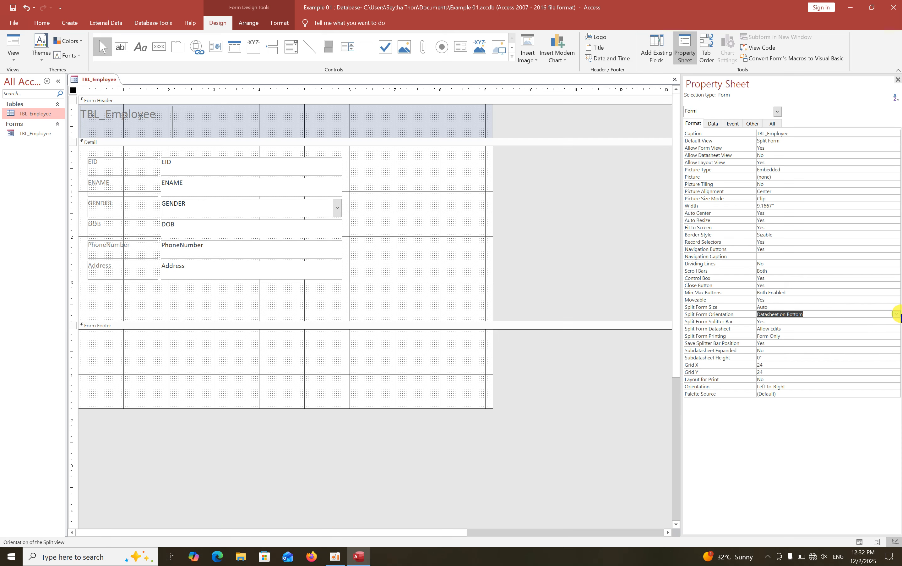
# Try the Datasheet on Left and Datasheet on Right split orientations, and restore Datasheet on Bottom
pyautogui.click(897, 314)
pyautogui.click(809, 335)
pyautogui.click(897, 314)
pyautogui.click(819, 343)
pyautogui.click(898, 314)
pyautogui.click(798, 328)
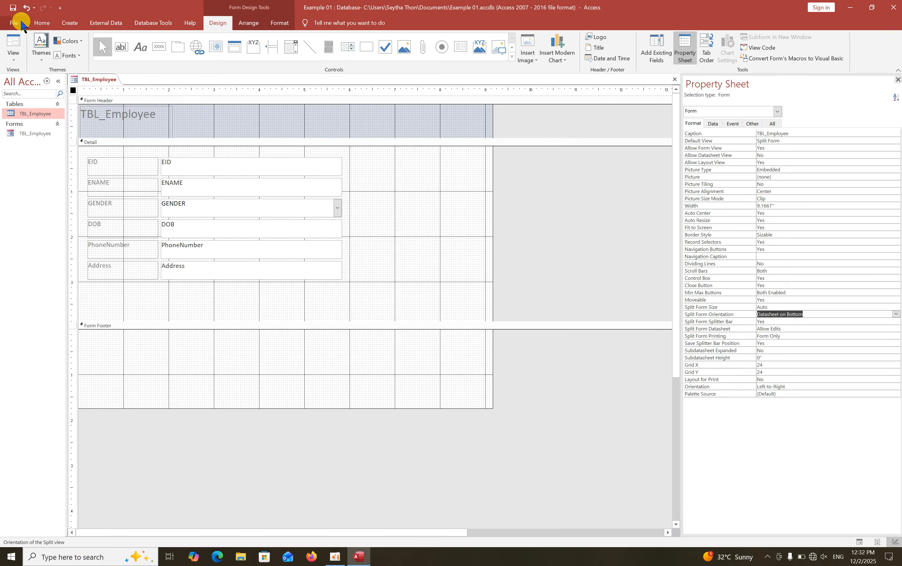
# Check the split form in Form View by moving and resizing its pop-up window, and return to Design View
pyautogui.click(14, 42)
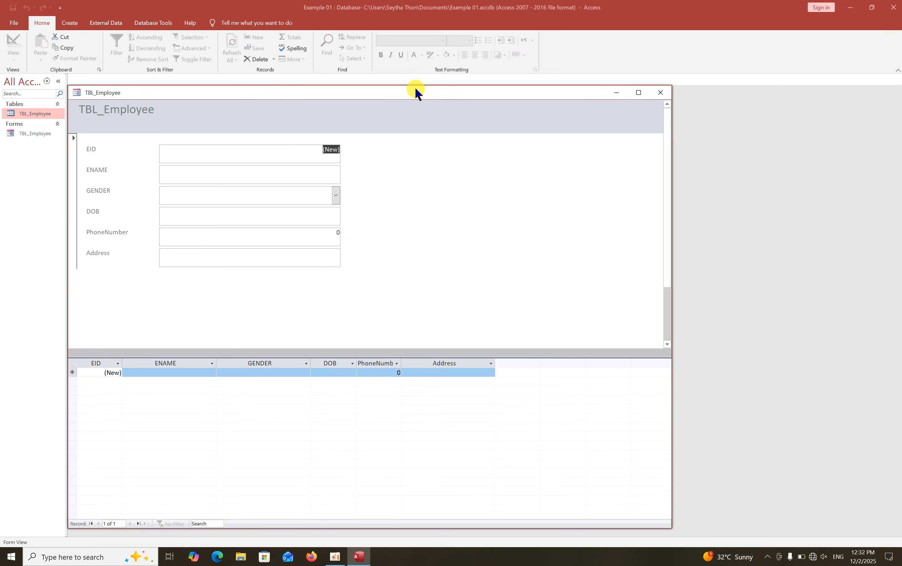
pyautogui.moveTo(416, 93); pyautogui.dragTo(492, 105)
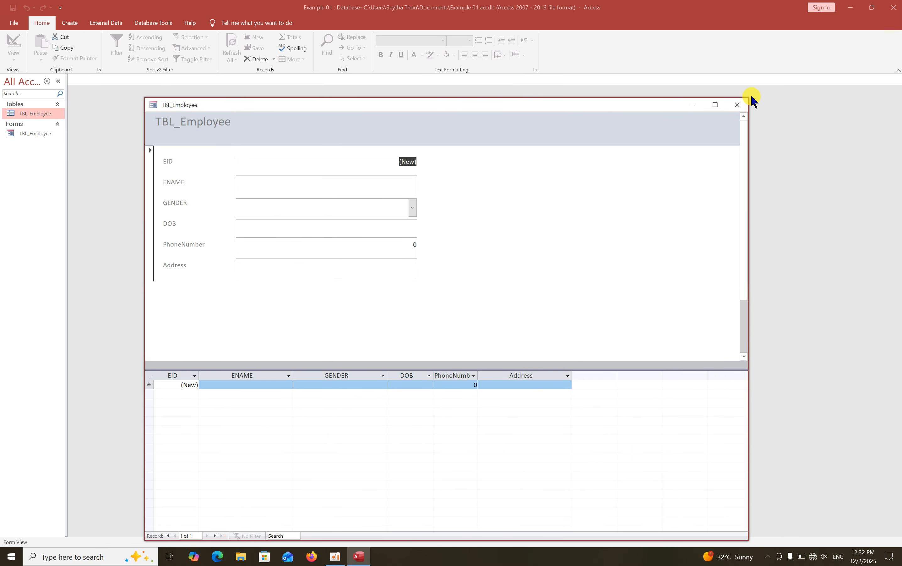
pyautogui.moveTo(749, 98); pyautogui.dragTo(583, 171)
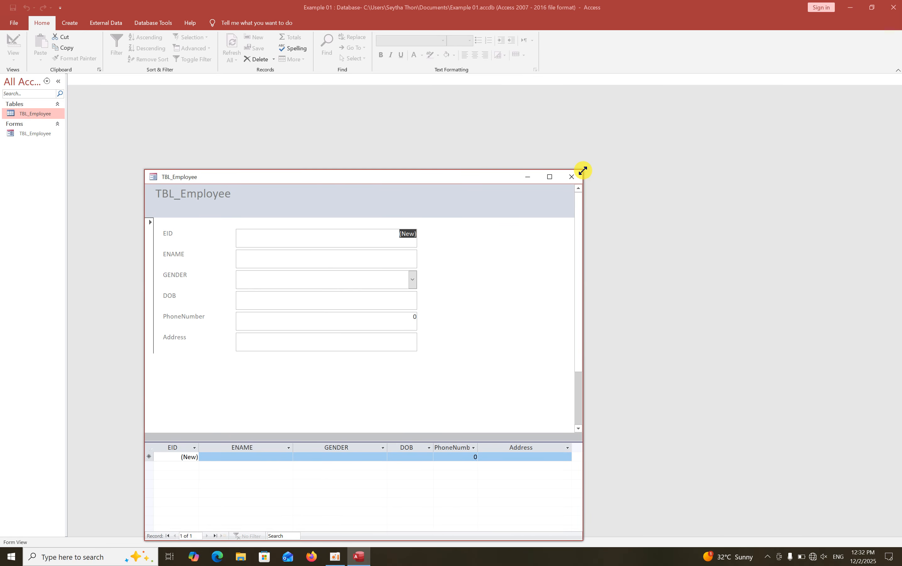
pyautogui.moveTo(481, 178); pyautogui.dragTo(558, 128)
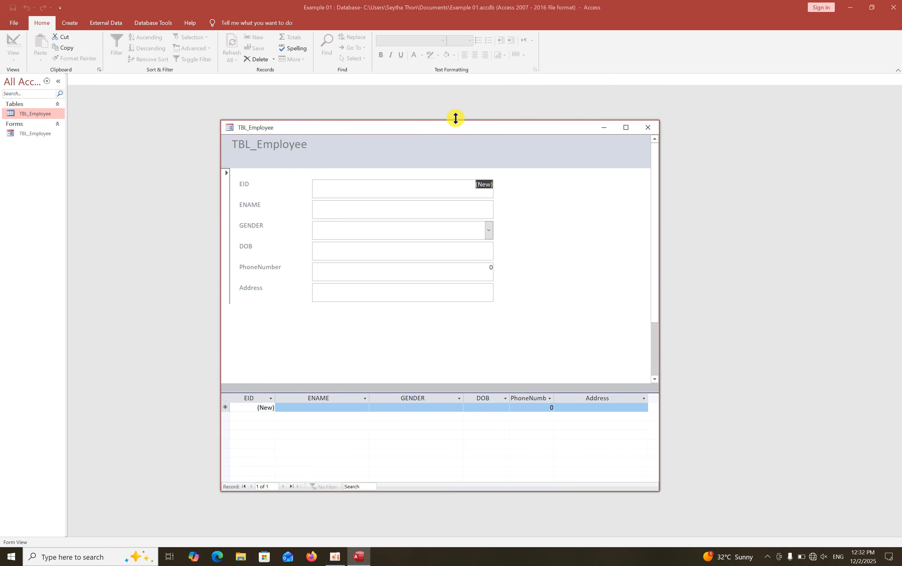
pyautogui.rightClick(599, 228)
pyautogui.click(623, 257)
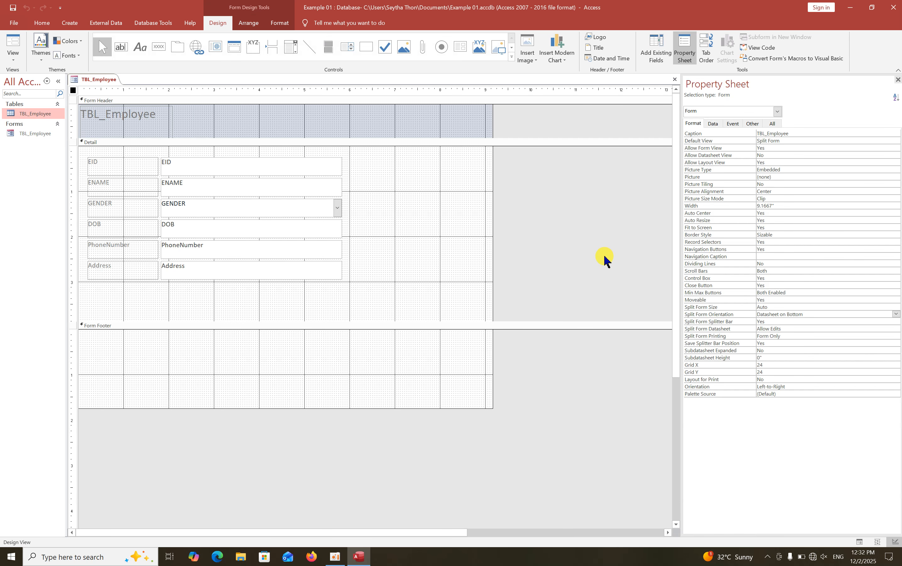
# Increase the height of the Form Header section to about 1.04"
pyautogui.click(234, 134)
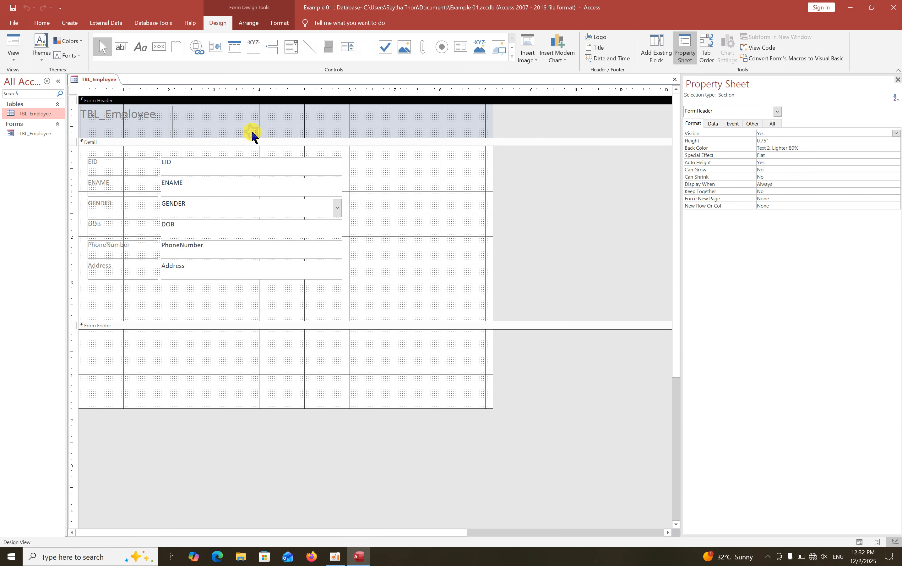
pyautogui.click(149, 129)
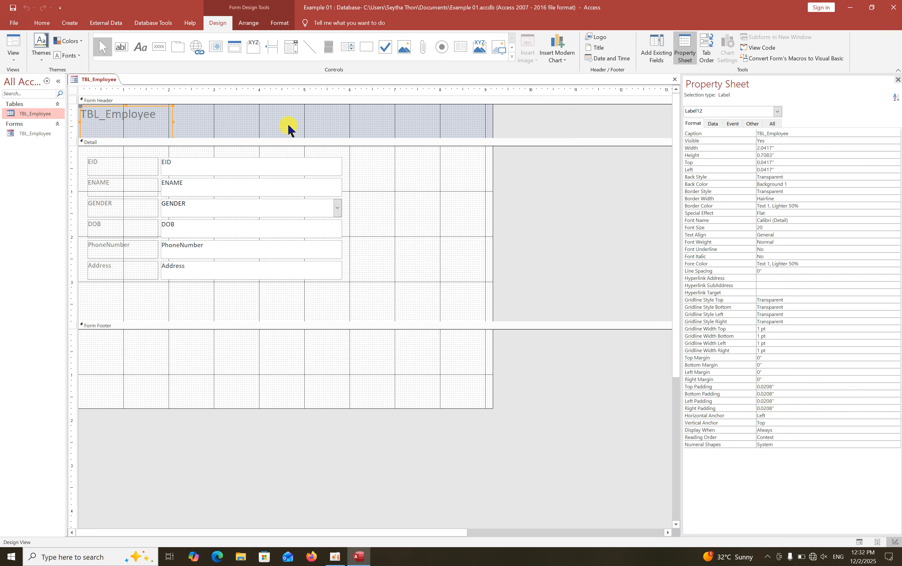
pyautogui.click(301, 129)
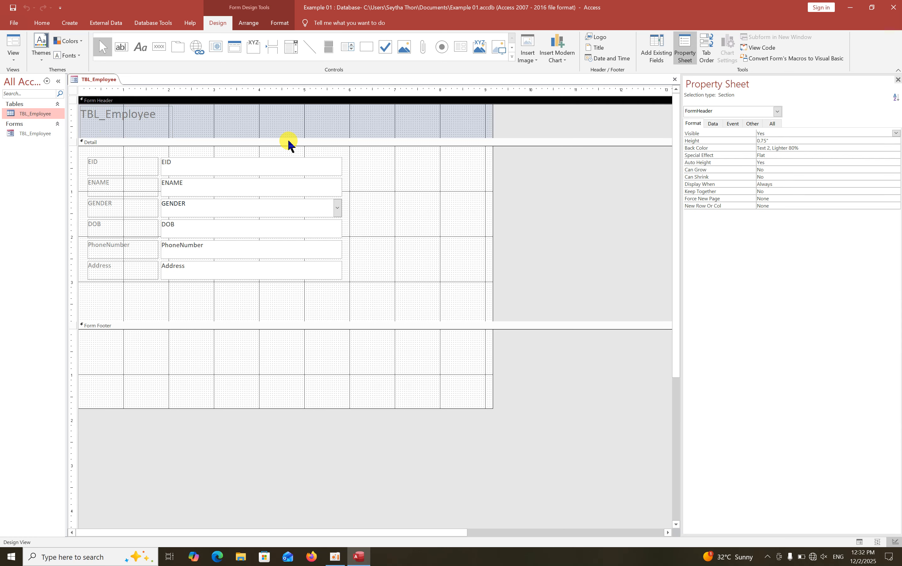
pyautogui.moveTo(288, 138); pyautogui.dragTo(295, 151)
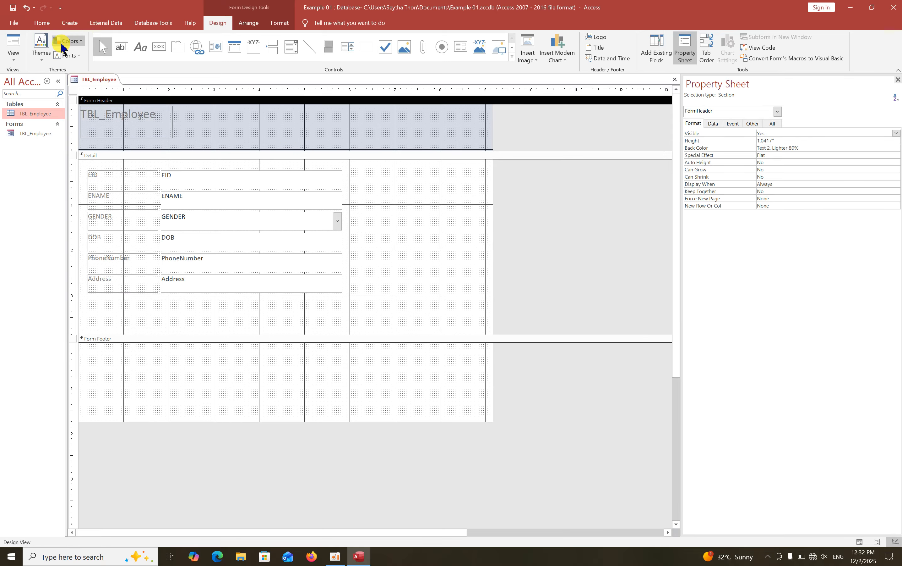
# Set the Form Header's Back Color to the darkest shade of the theme's blue and clear the selection
pyautogui.click(46, 23)
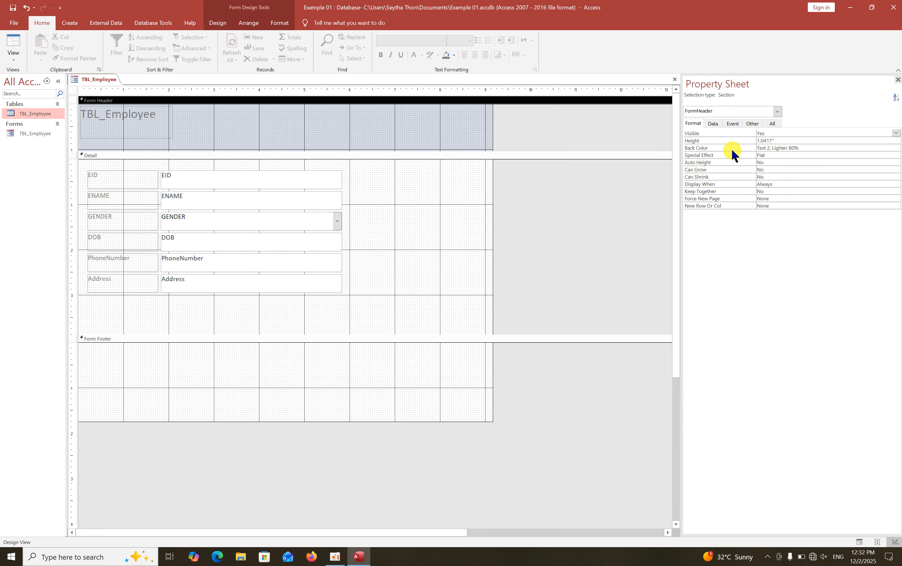
pyautogui.click(855, 148)
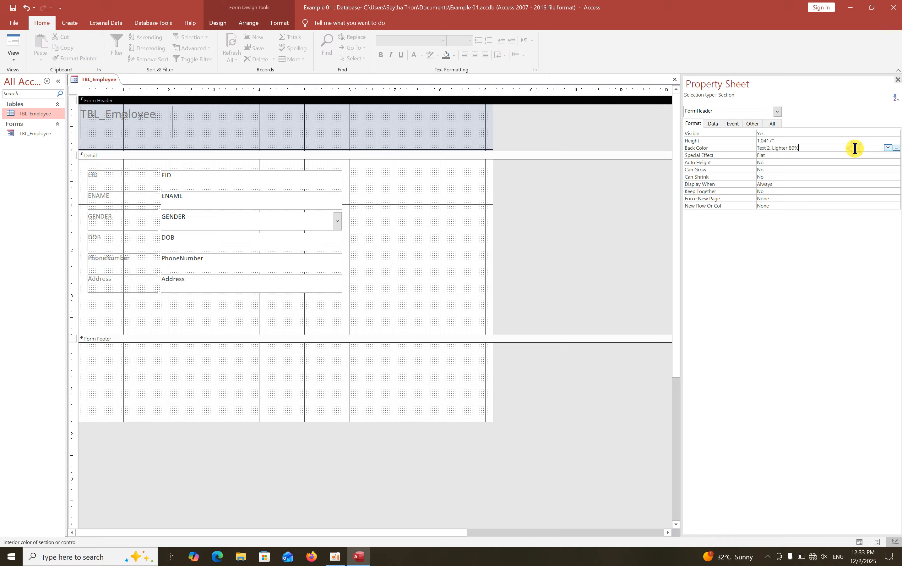
pyautogui.click(893, 147)
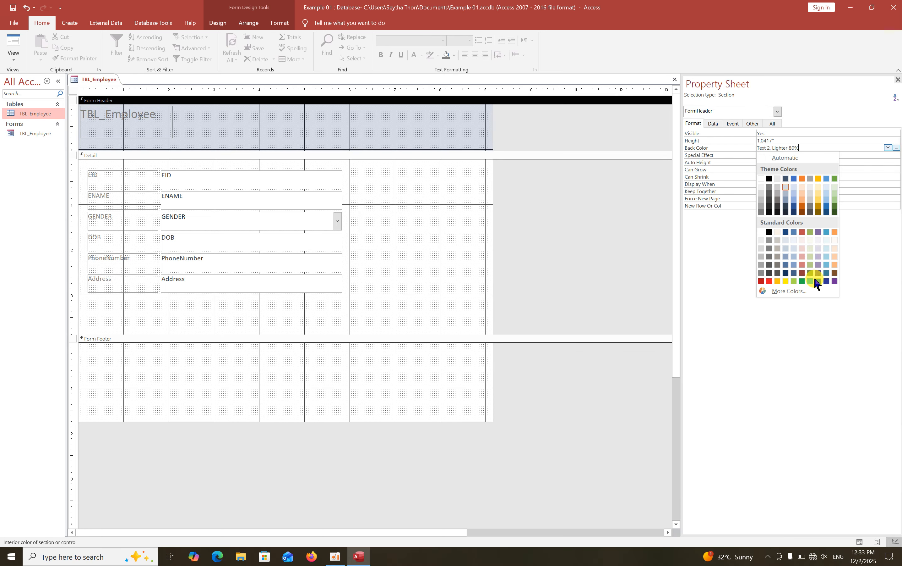
pyautogui.click(794, 211)
pyautogui.click(538, 181)
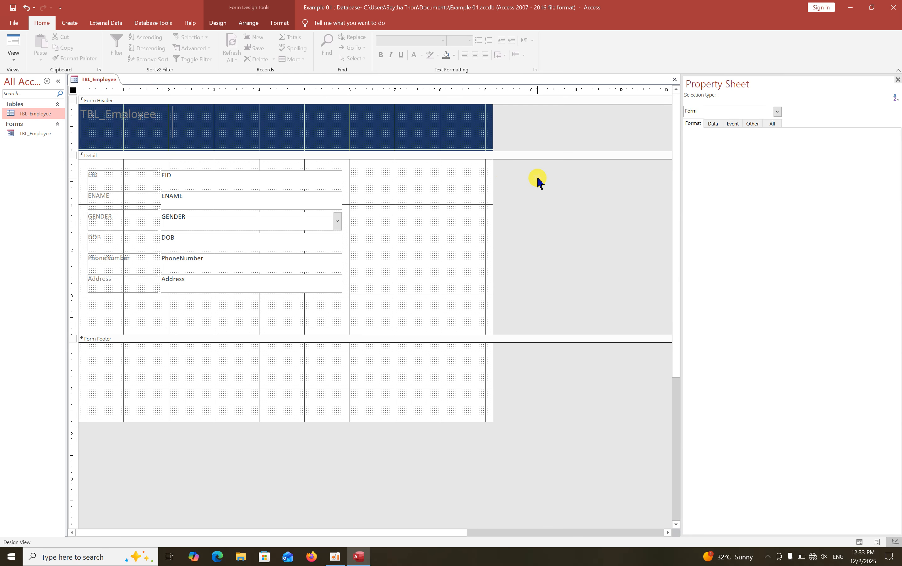
# Enlarge the TBL_Employee title label to fill the header, about 9.17" wide and 0.96" high, and center its text
pyautogui.click(168, 123)
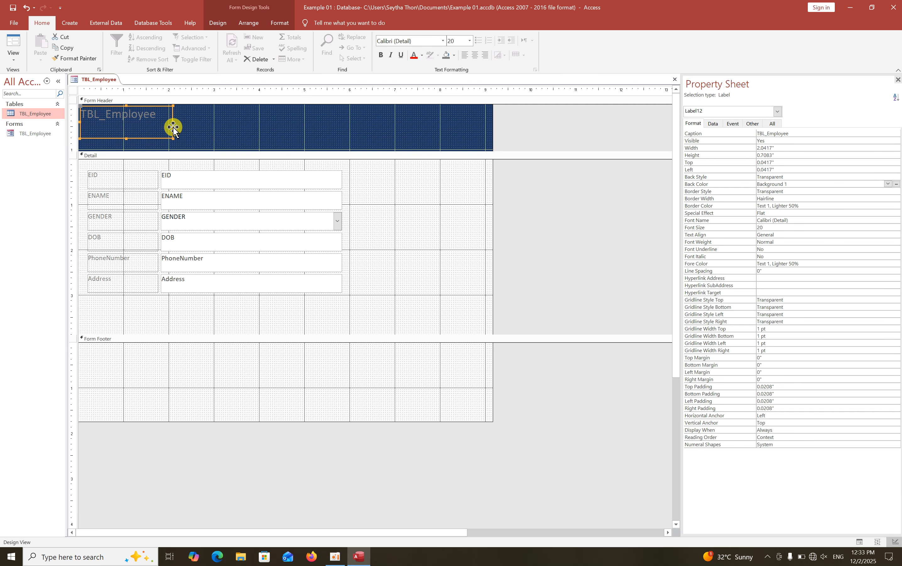
pyautogui.moveTo(173, 122); pyautogui.dragTo(494, 119)
pyautogui.doubleClick(288, 106)
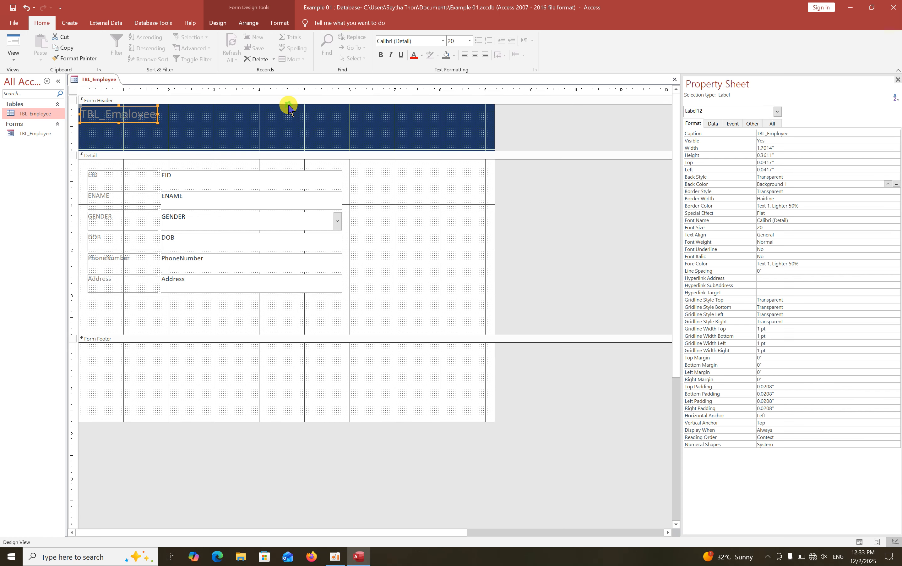
pyautogui.click(157, 124)
pyautogui.click(155, 118)
pyautogui.moveTo(158, 121); pyautogui.dragTo(495, 146)
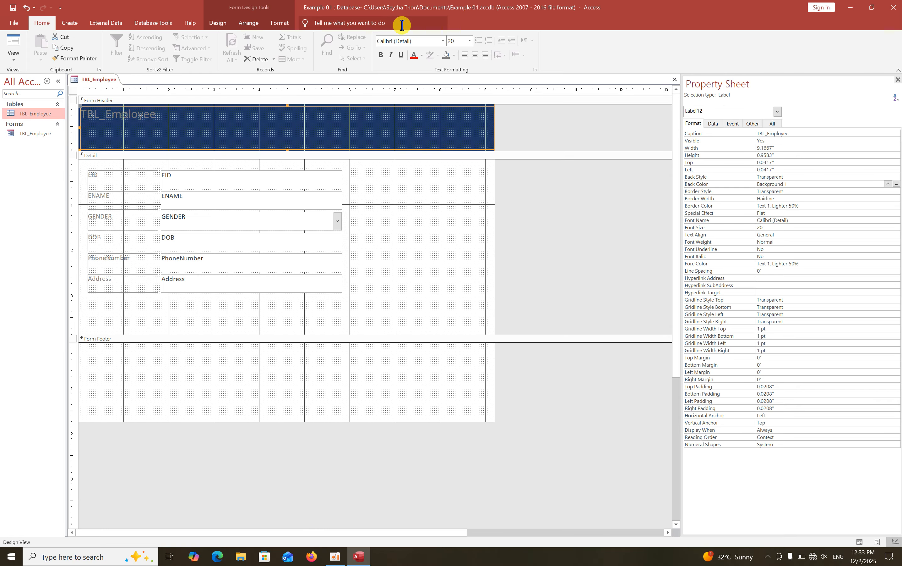
pyautogui.click(475, 55)
# Replace the header label's text with the Khmer title "តារាងបញ្ចូលទិន្នន័យ បុគ្គលិក"
pyautogui.click(303, 120)
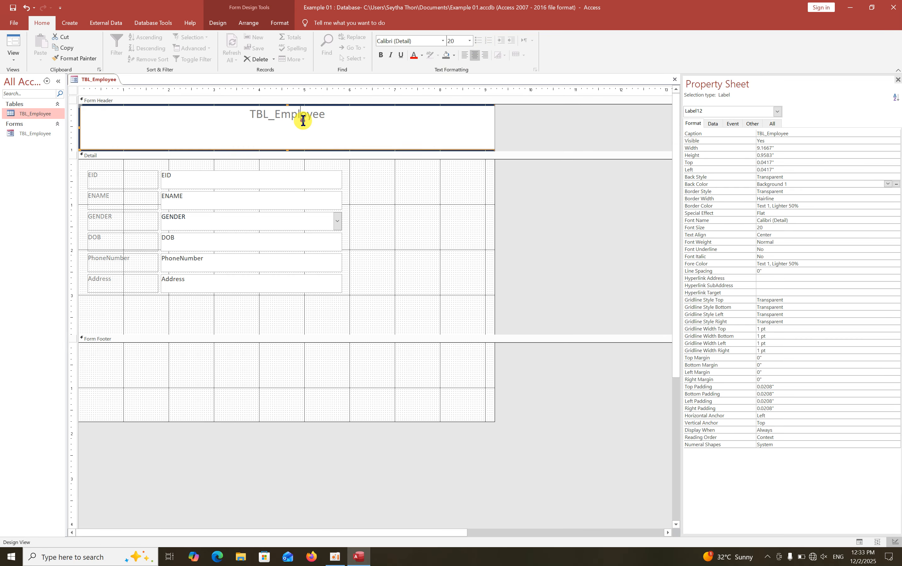
pyautogui.moveTo(328, 117); pyautogui.dragTo(247, 116)
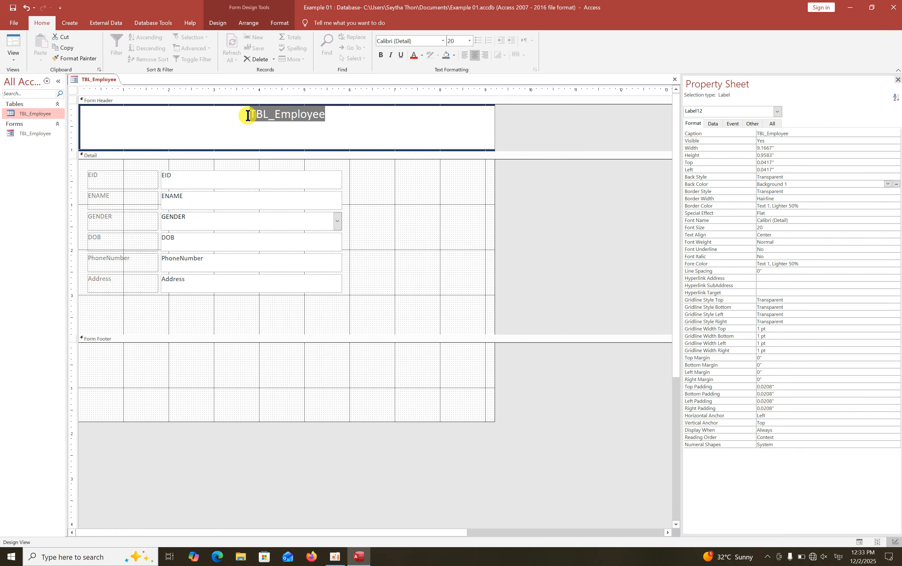
pyautogui.write('តារាង')
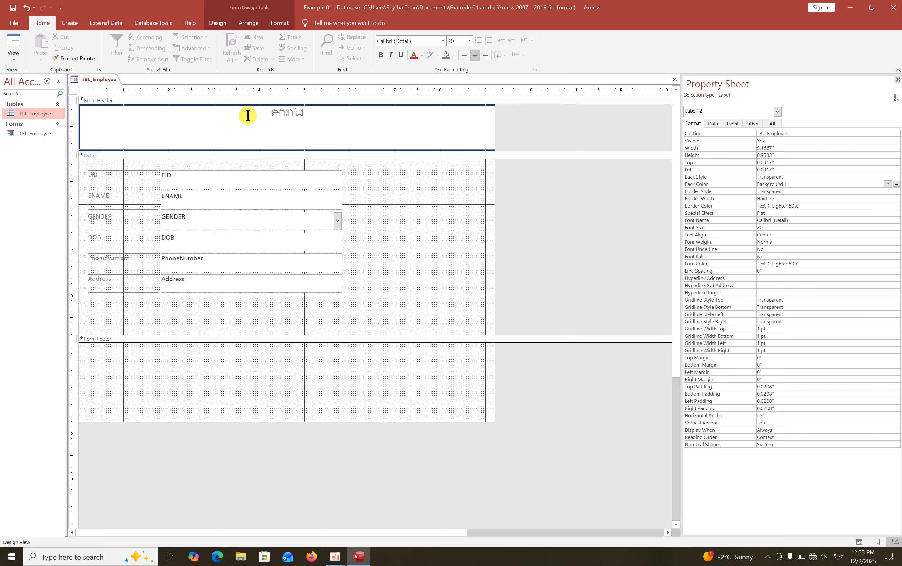
pyautogui.write('បញ្ចូលទិ')
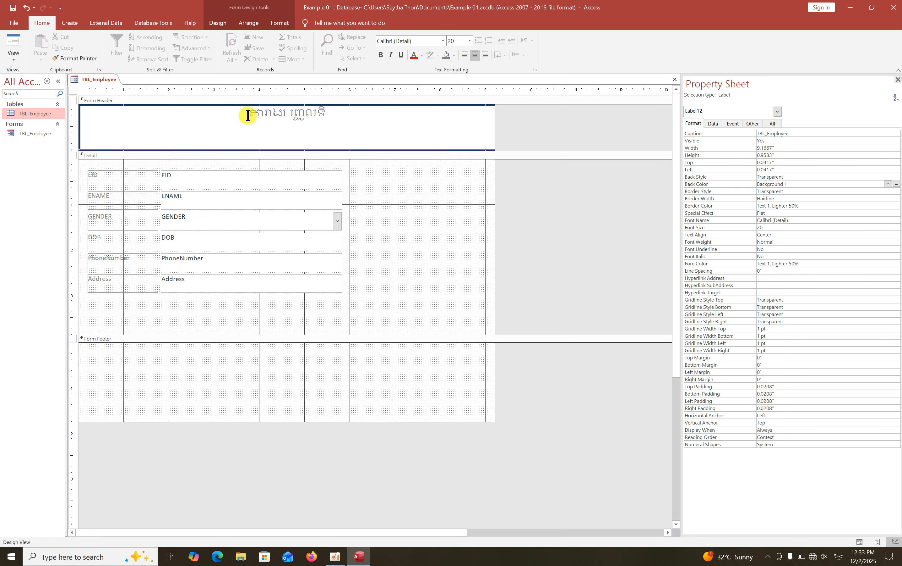
pyautogui.write('ន្នន')
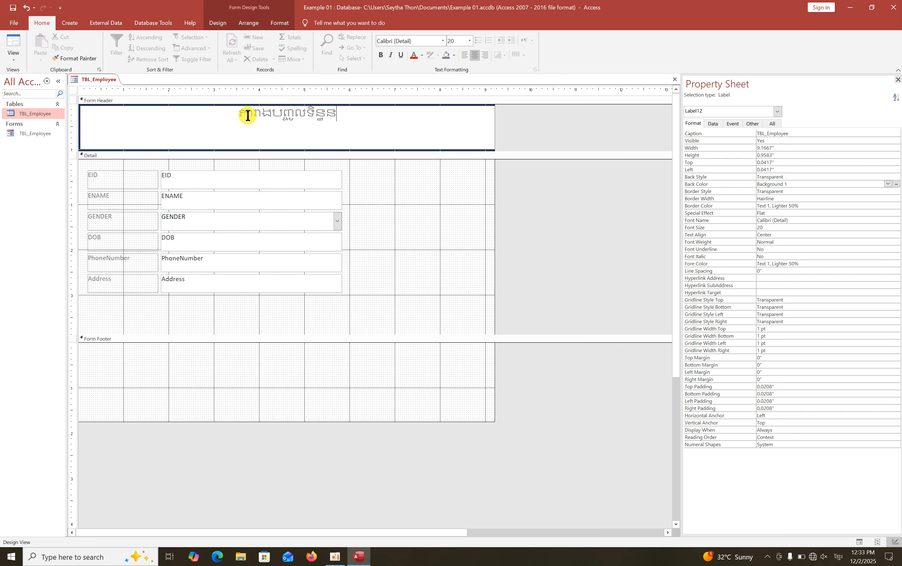
pyautogui.write('័យ')
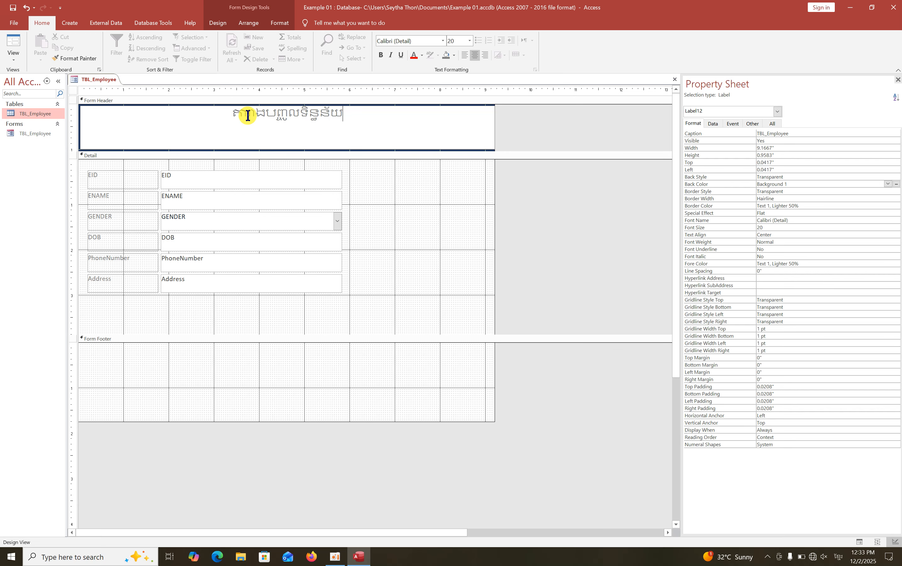
pyautogui.write(' ប')
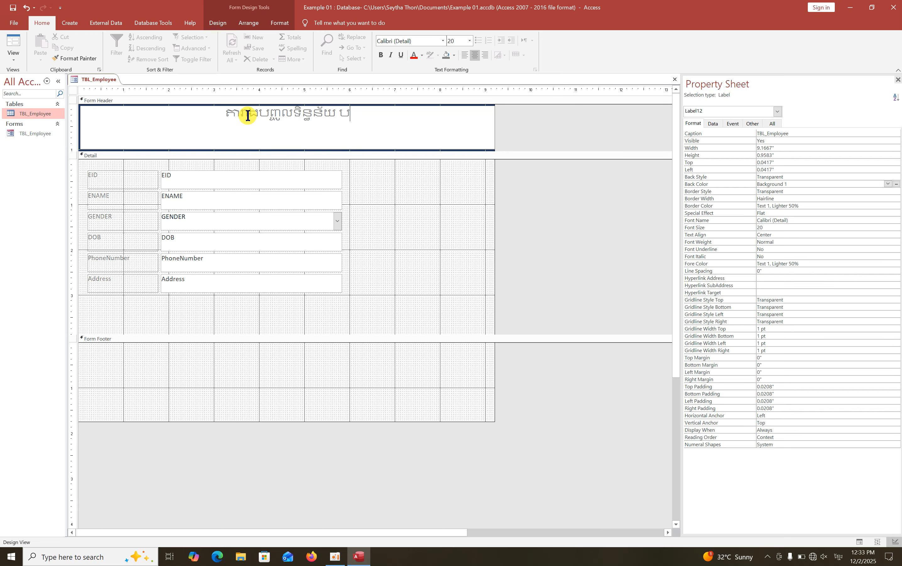
pyautogui.write('ុក្គលិក')
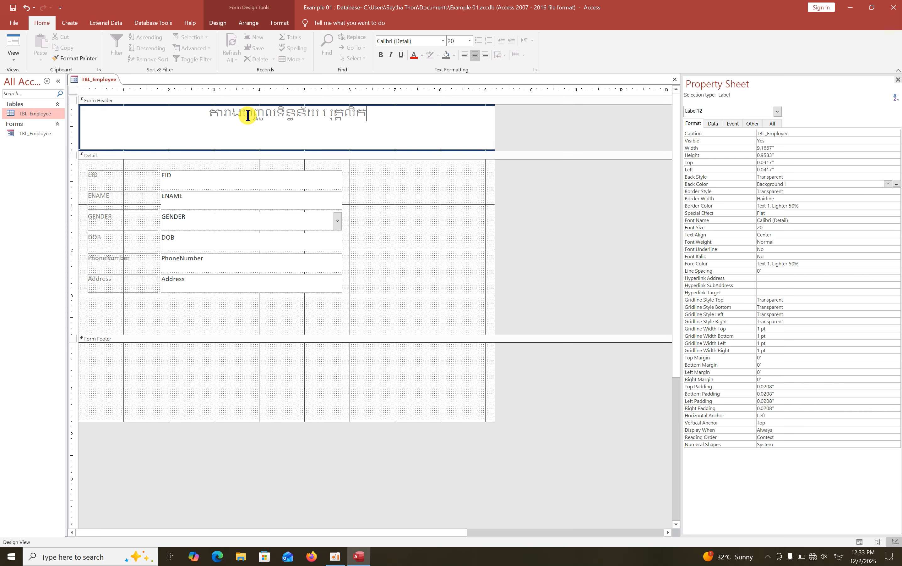
# Set the font of the Khmer header title to Khmer OS Siemreap
pyautogui.moveTo(366, 114); pyautogui.dragTo(206, 112)
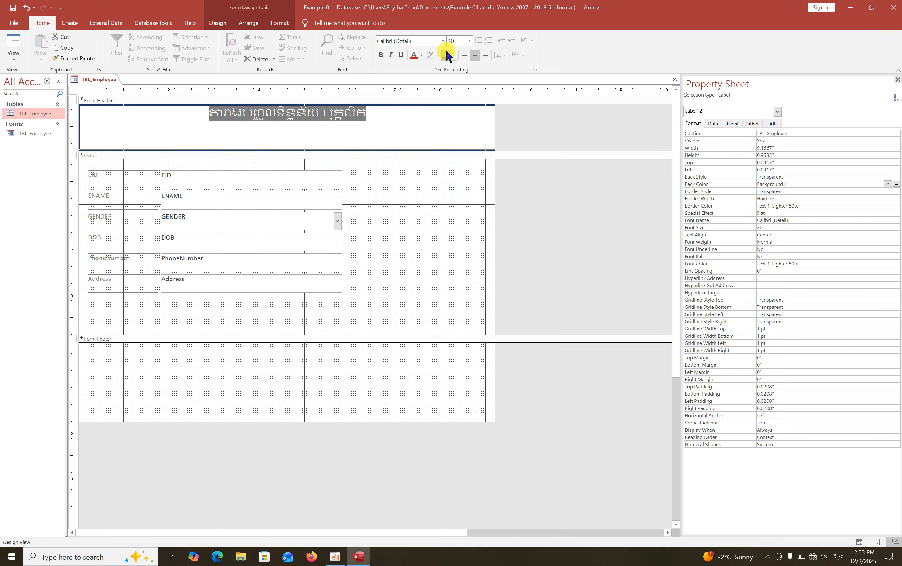
pyautogui.click(443, 41)
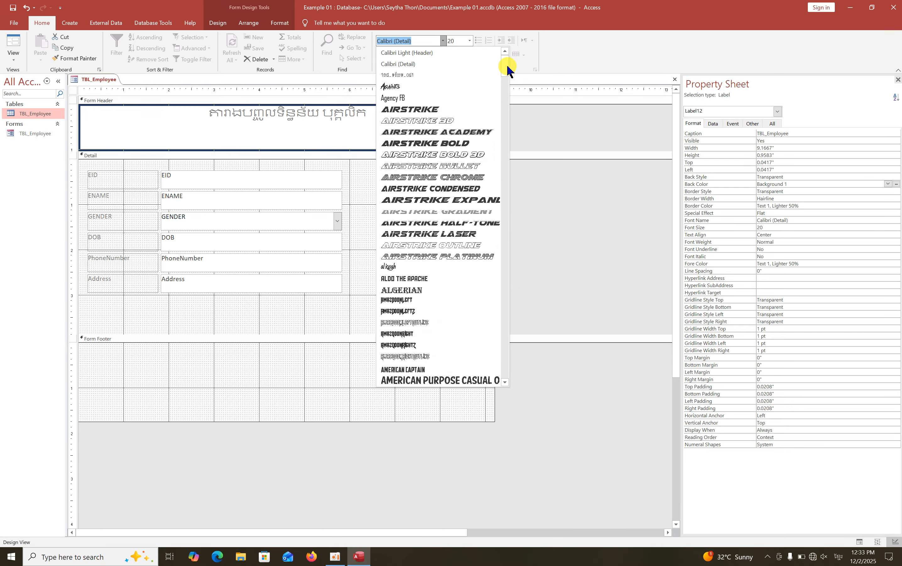
pyautogui.moveTo(503, 72)
pyautogui.mouseDown()
pyautogui.moveTo(504, 236)
pyautogui.moveTo(505, 225)
pyautogui.mouseUp()
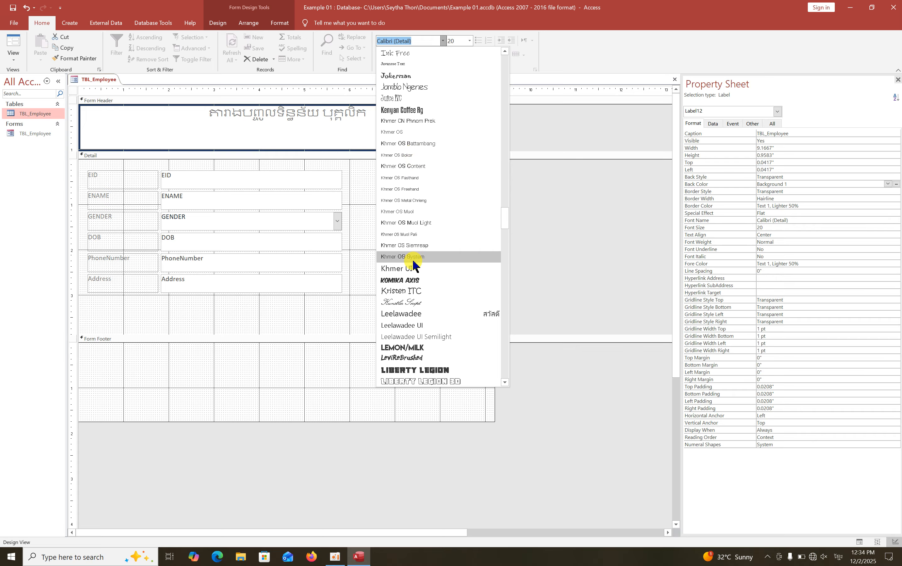
pyautogui.click(417, 247)
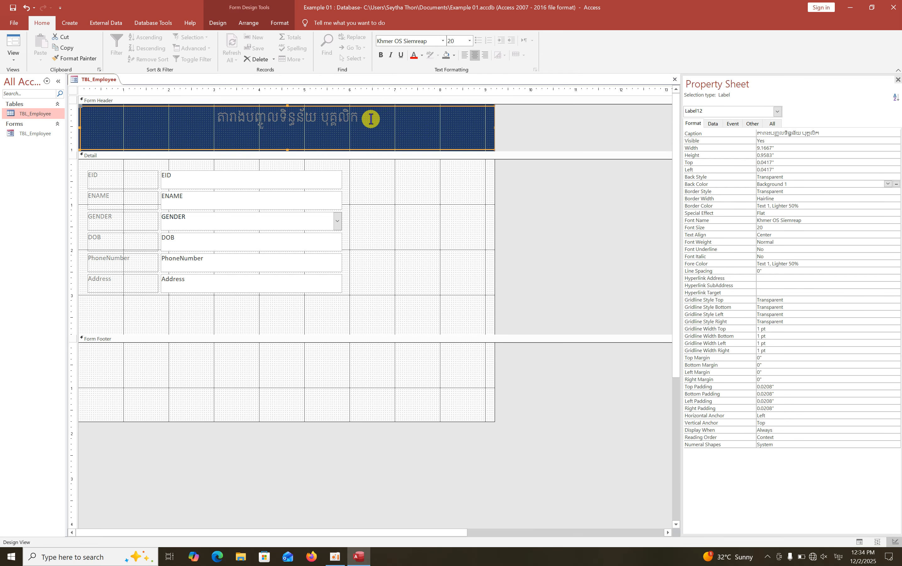
pyautogui.moveTo(360, 123); pyautogui.dragTo(217, 129)
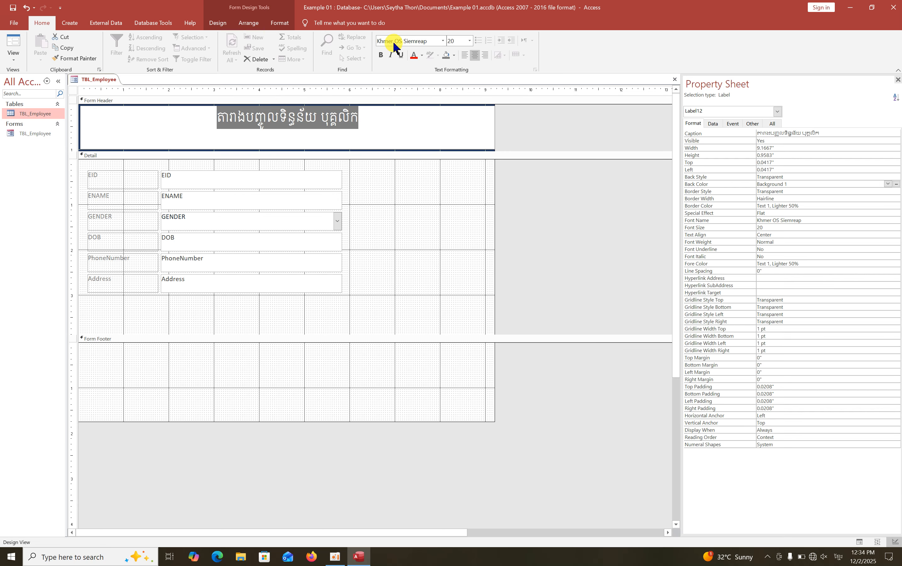
pyautogui.click(454, 55)
pyautogui.click(449, 68)
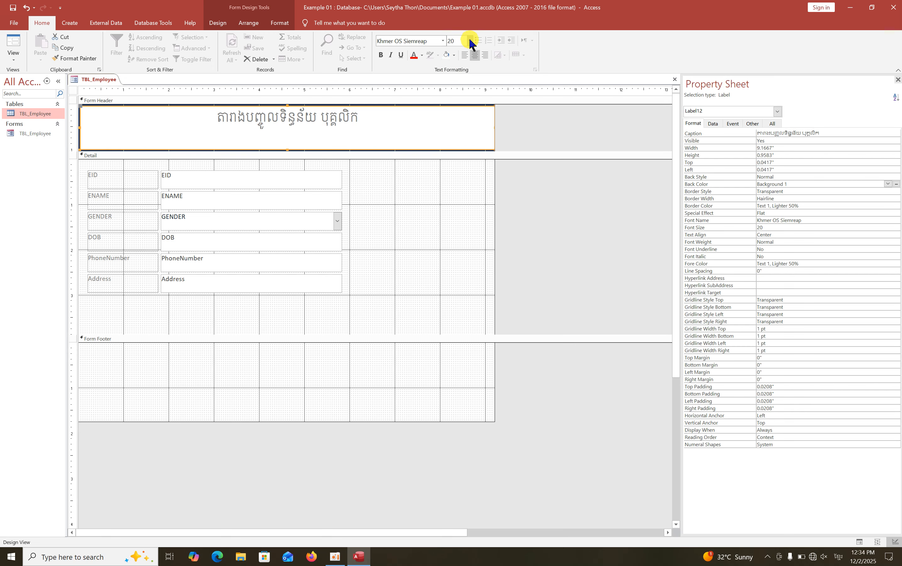
pyautogui.click(454, 55)
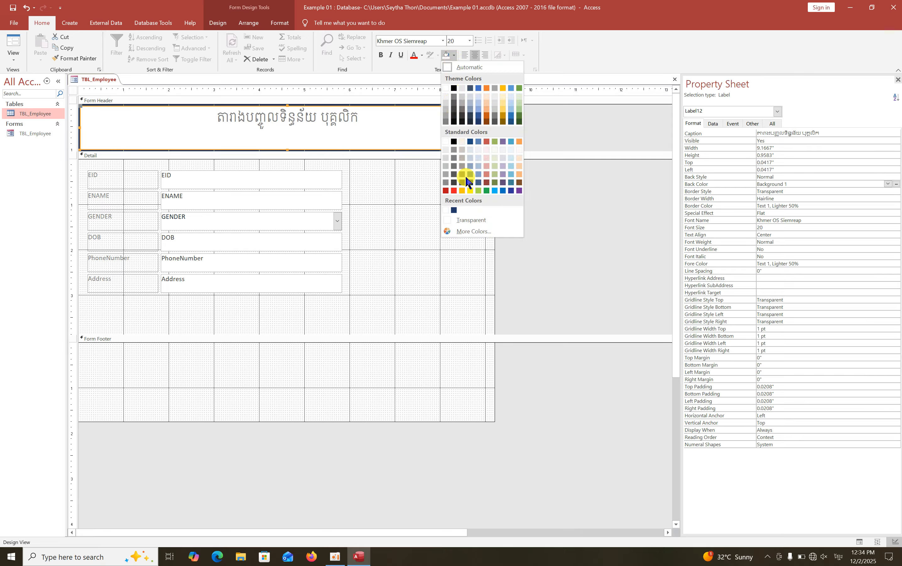
pyautogui.click(454, 210)
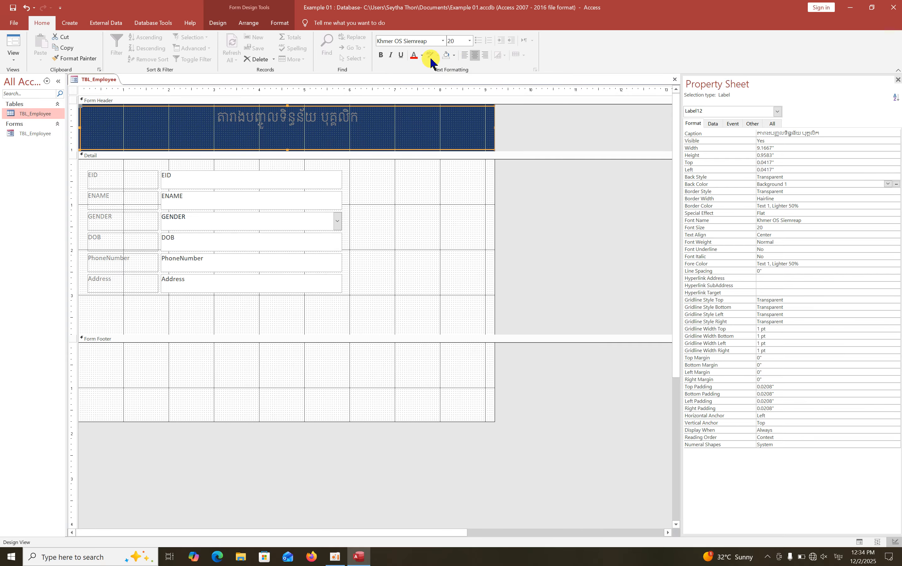
# Set the Khmer header title's font color to white (Background 1) and its font size to 24
pyautogui.click(422, 55)
pyautogui.click(413, 89)
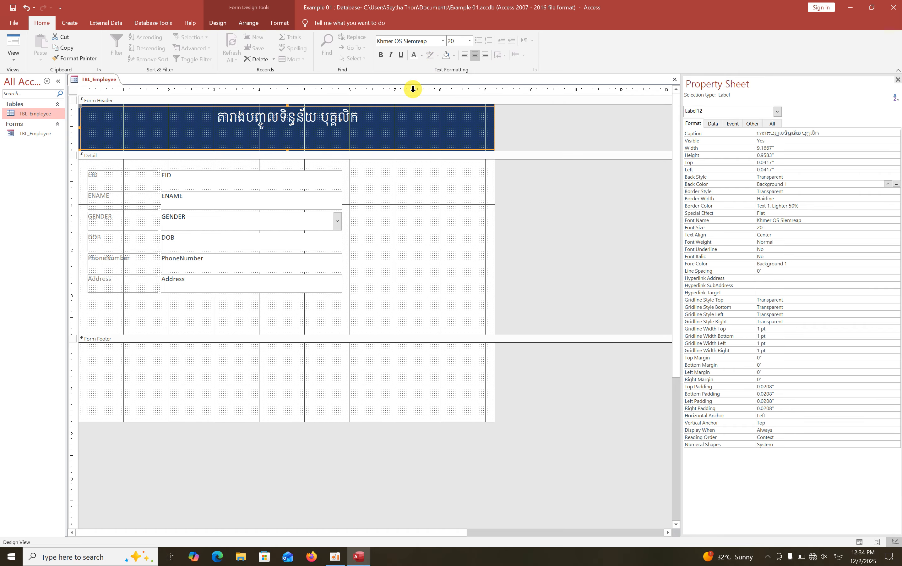
pyautogui.click(470, 40)
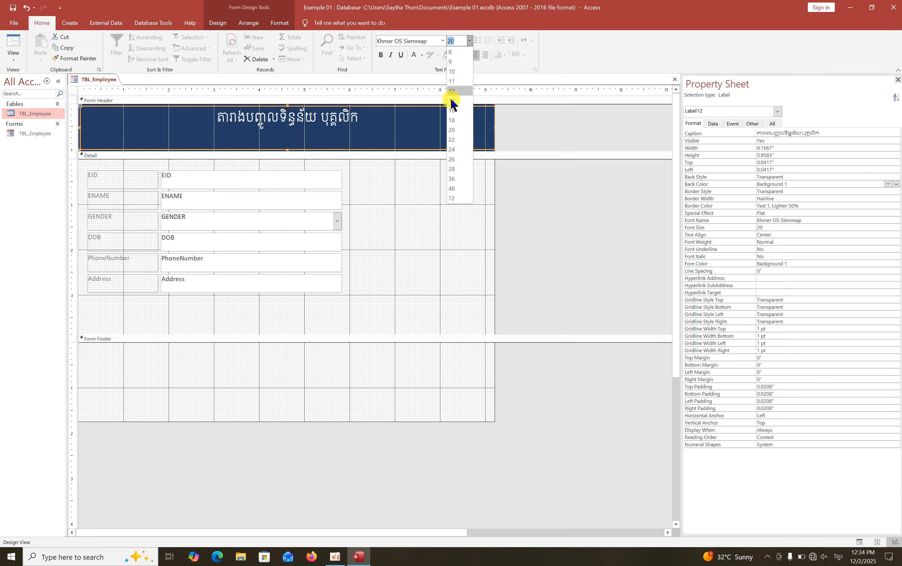
pyautogui.click(451, 149)
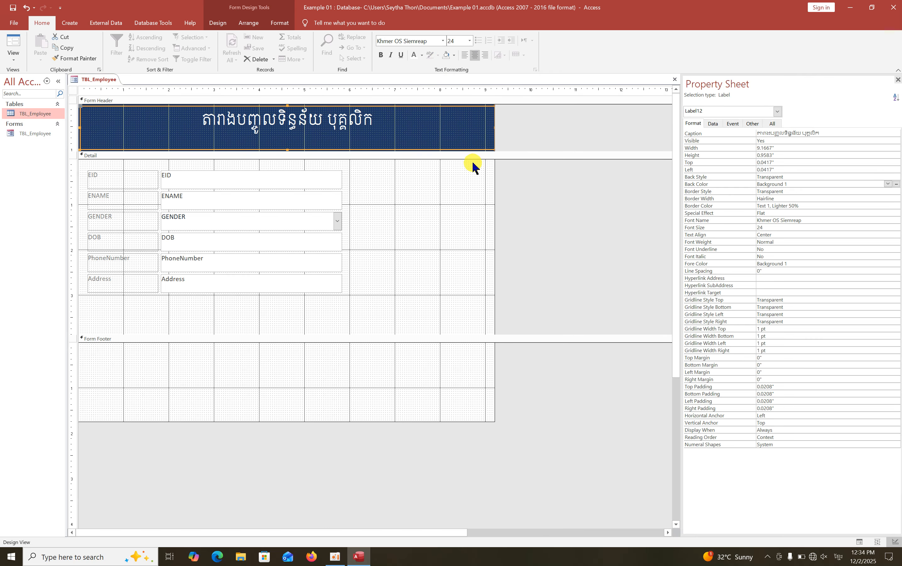
# Make the Form Header slightly taller, reduce the title label's height to about 0.79", and position it 0.25" below the header's upper edge
pyautogui.moveTo(473, 150); pyautogui.dragTo(473, 157)
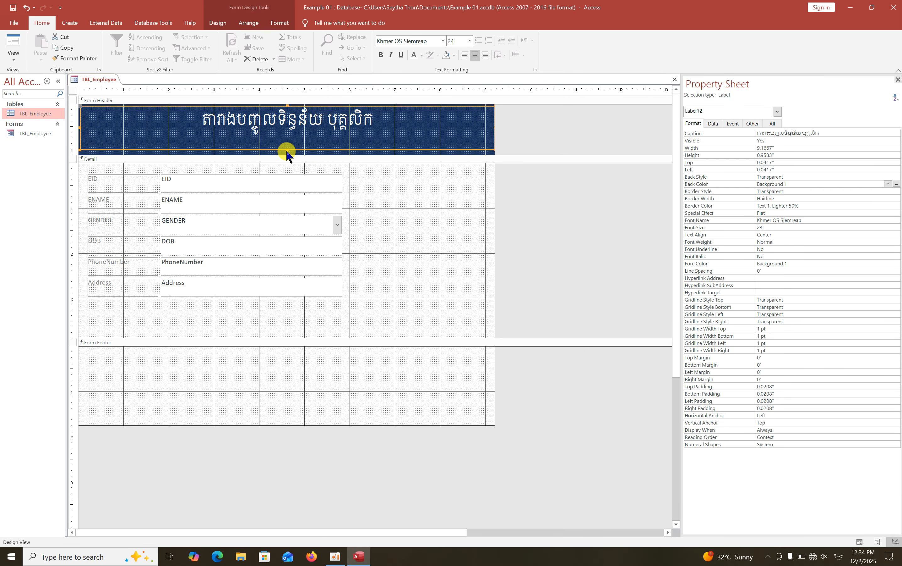
pyautogui.moveTo(288, 149); pyautogui.dragTo(288, 142)
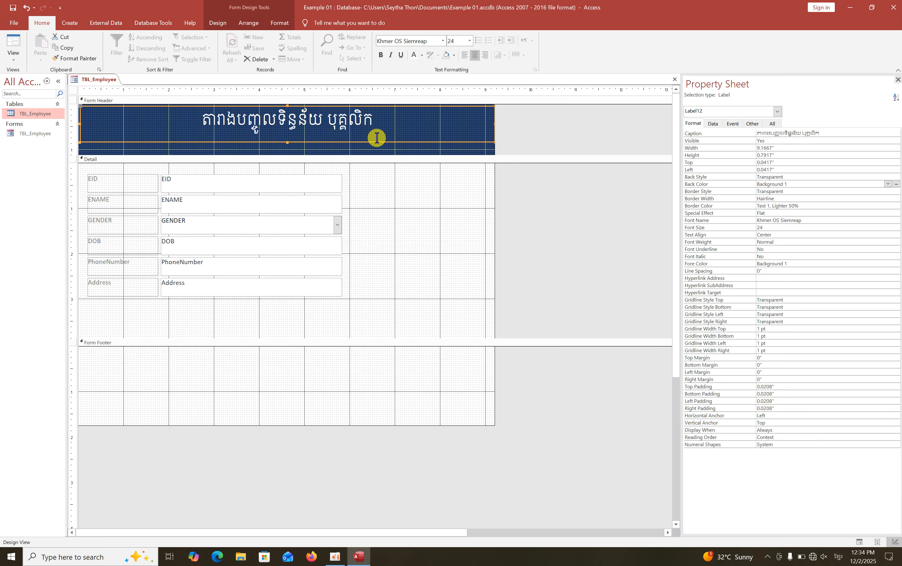
pyautogui.moveTo(382, 141); pyautogui.dragTo(379, 154)
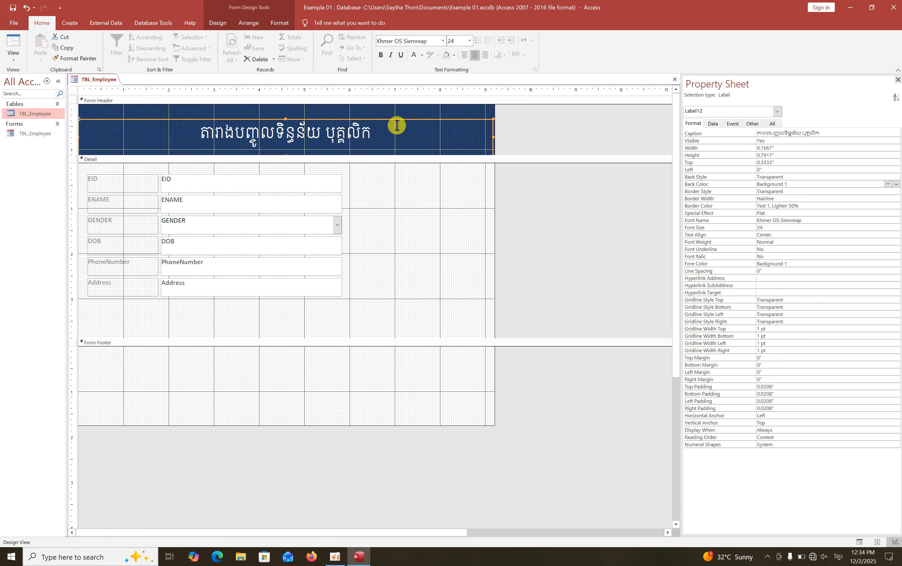
pyautogui.press('Up')
pyautogui.press('Up')
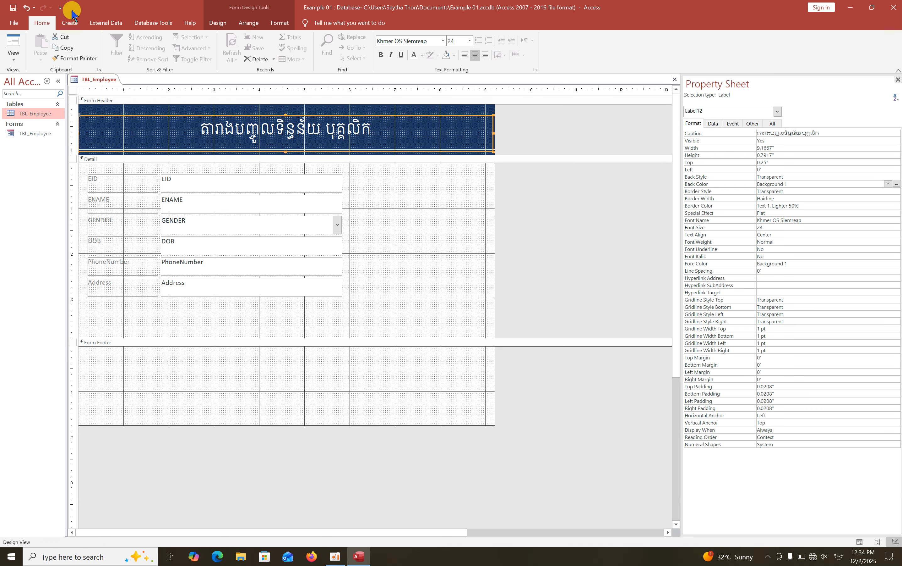
# Open the form in Form View and examine the header title and the entry fields from EID to Address
pyautogui.click(14, 43)
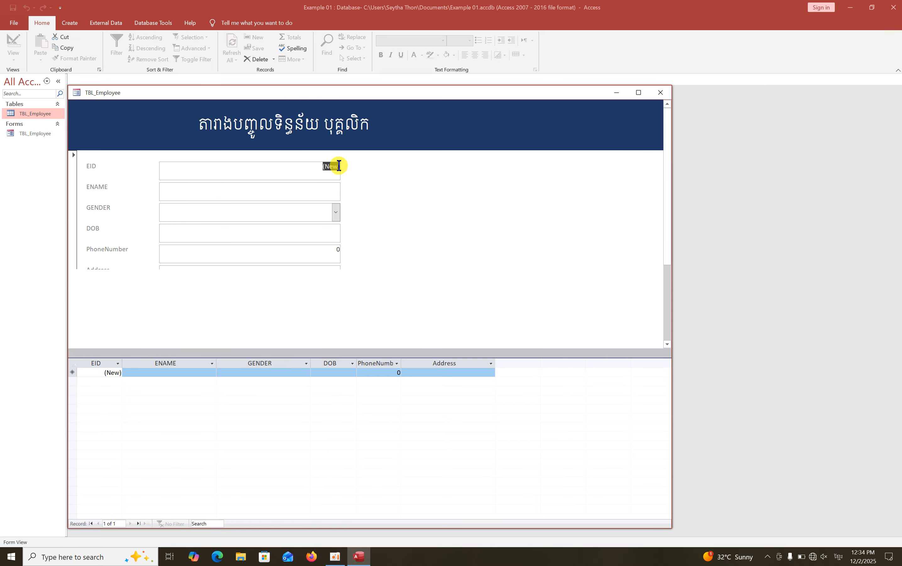
pyautogui.moveTo(669, 252); pyautogui.dragTo(673, 299)
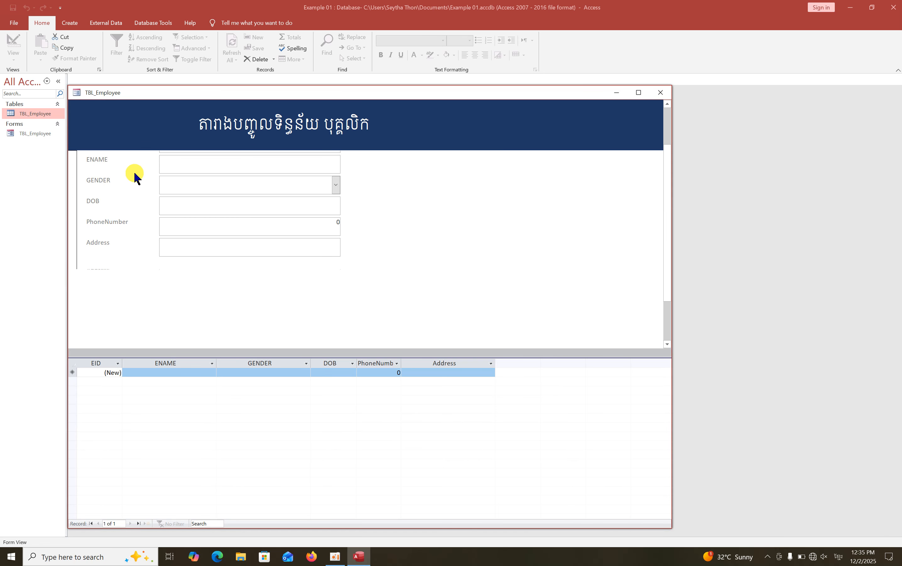
pyautogui.click(515, 277)
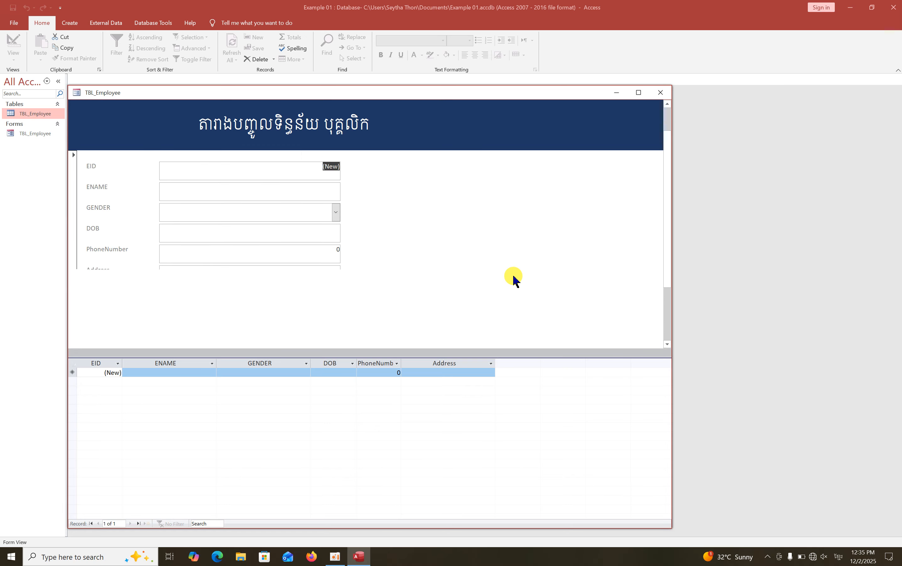
pyautogui.scroll(-2, 514, 279)
pyautogui.scroll(2, 514, 279)
pyautogui.scroll(-3, 514, 279)
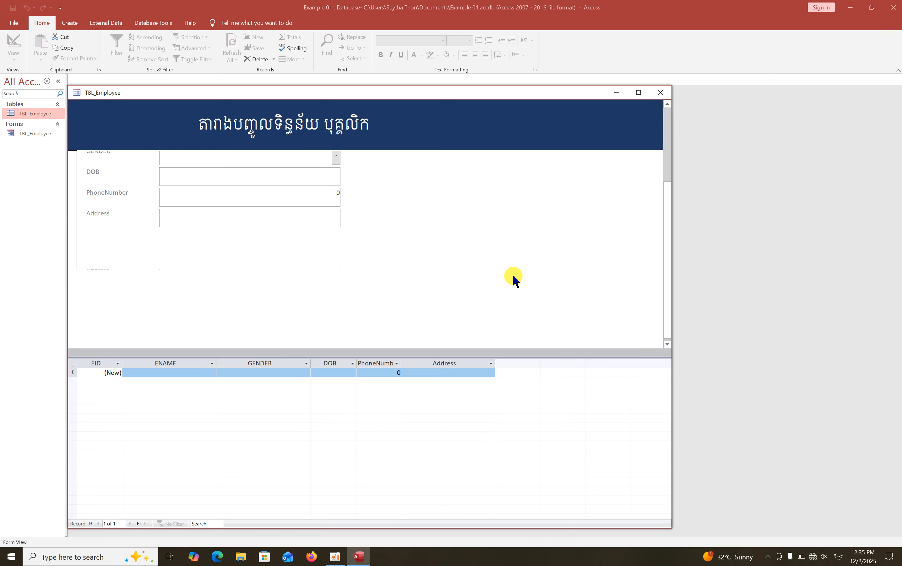